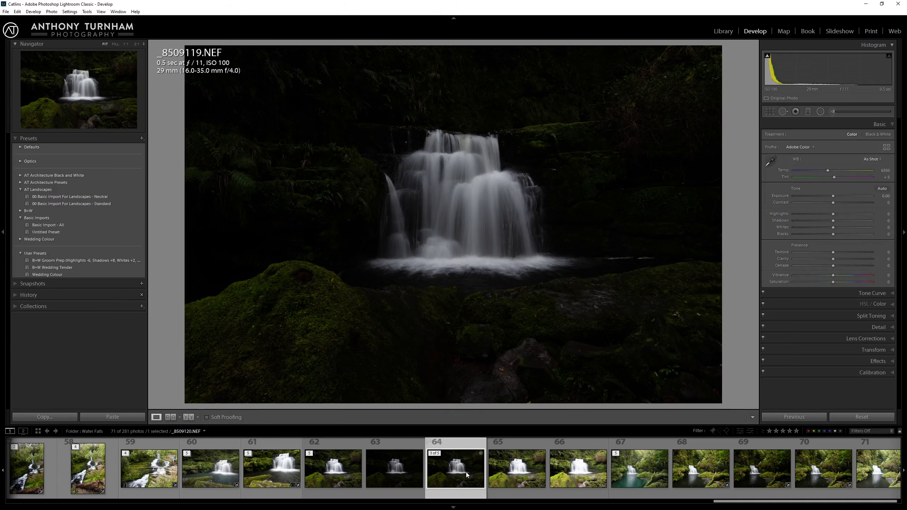
# Compare the bracketed exposures _8509118 to _8509122 and settle on the brightest, 8-second _8509122.NEF.
pyautogui.click(523, 480)
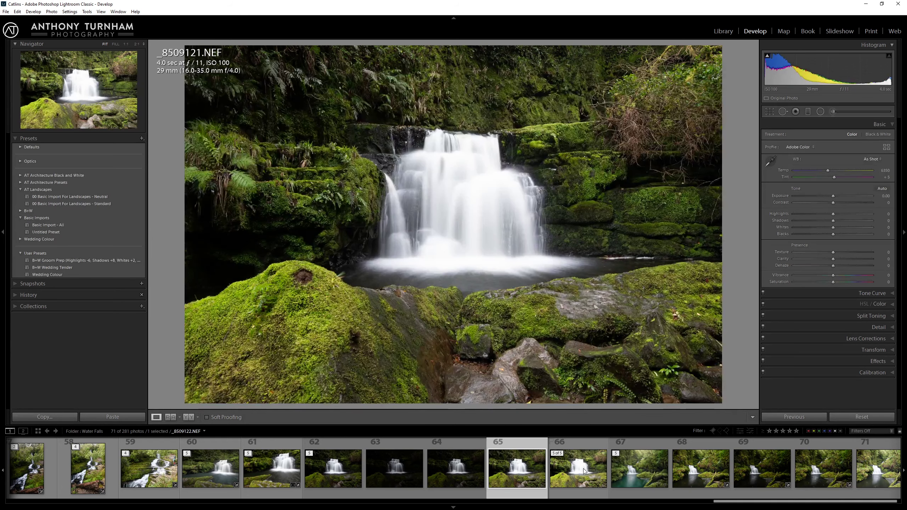
pyautogui.click(585, 472)
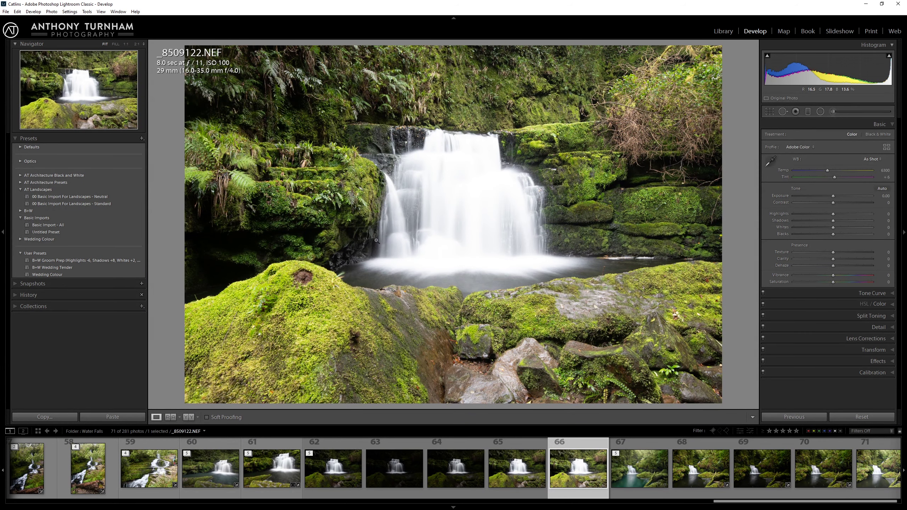
pyautogui.click(452, 472)
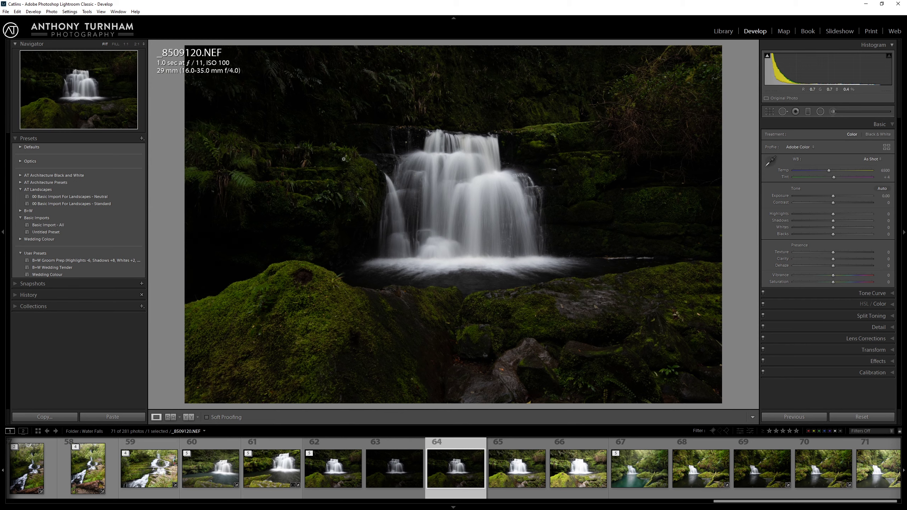
pyautogui.press('Left')
pyautogui.press('Left')
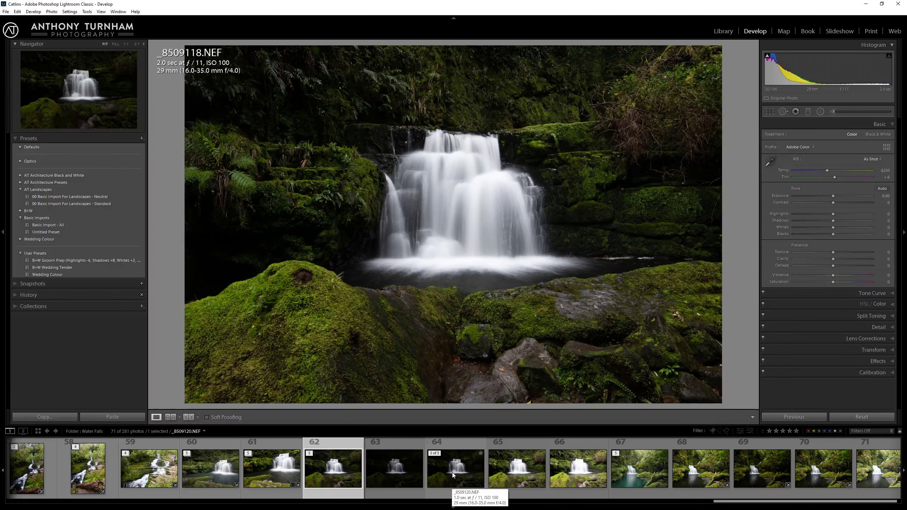
pyautogui.click(453, 473)
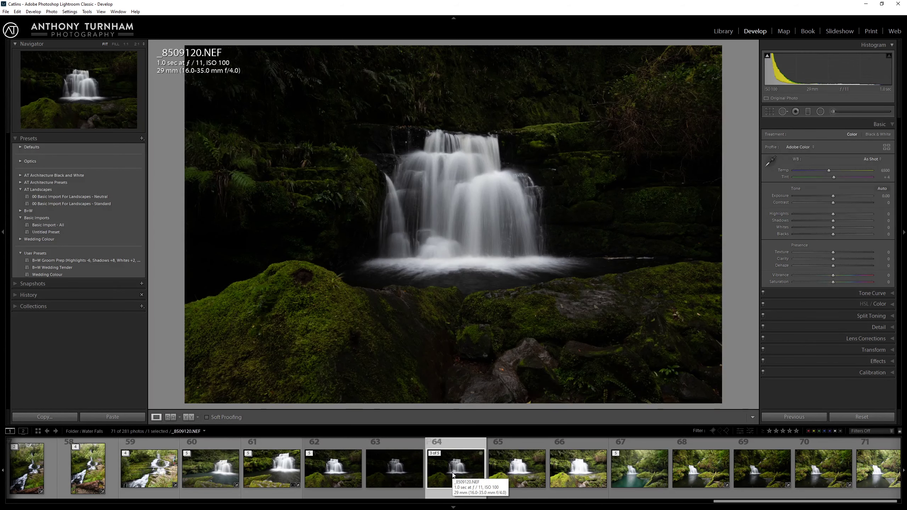
pyautogui.click(582, 473)
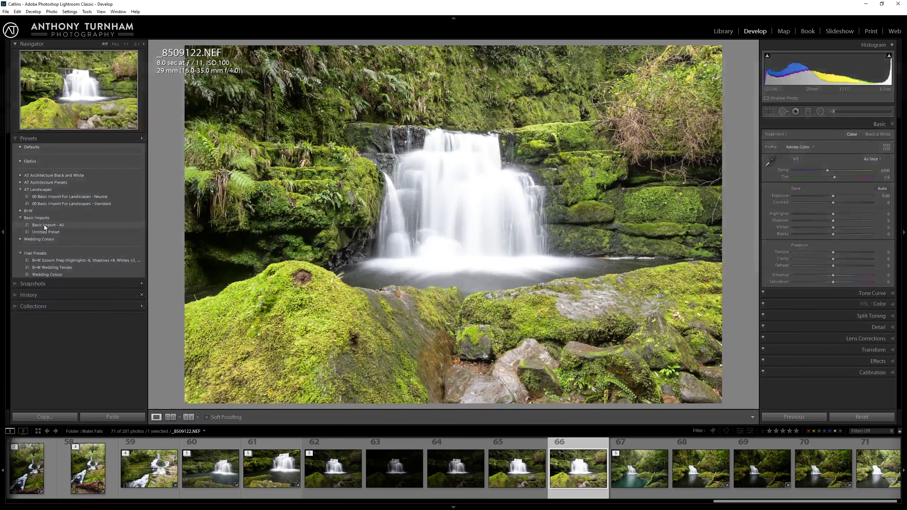
# Apply the Basic Import - All preset and set white balance to Temp 5756, Tint +3.
pyautogui.click(44, 225)
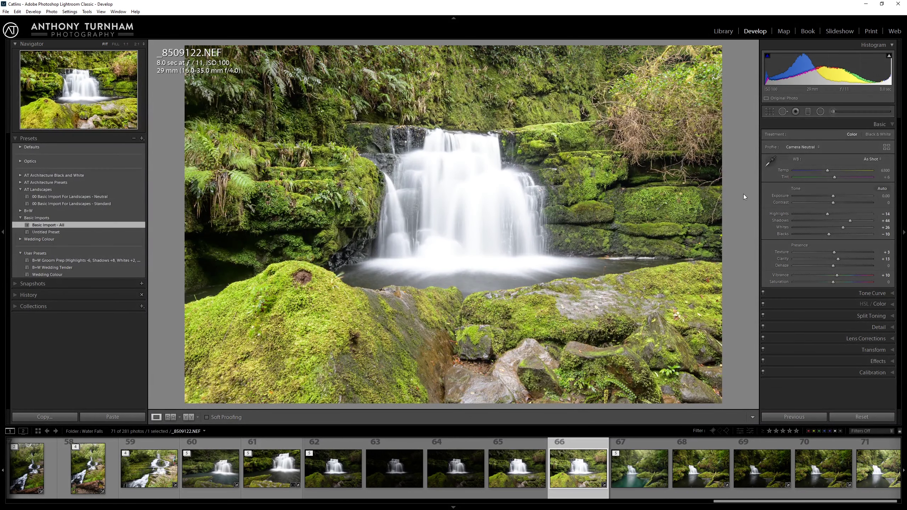
pyautogui.moveTo(827, 171); pyautogui.dragTo(823, 171)
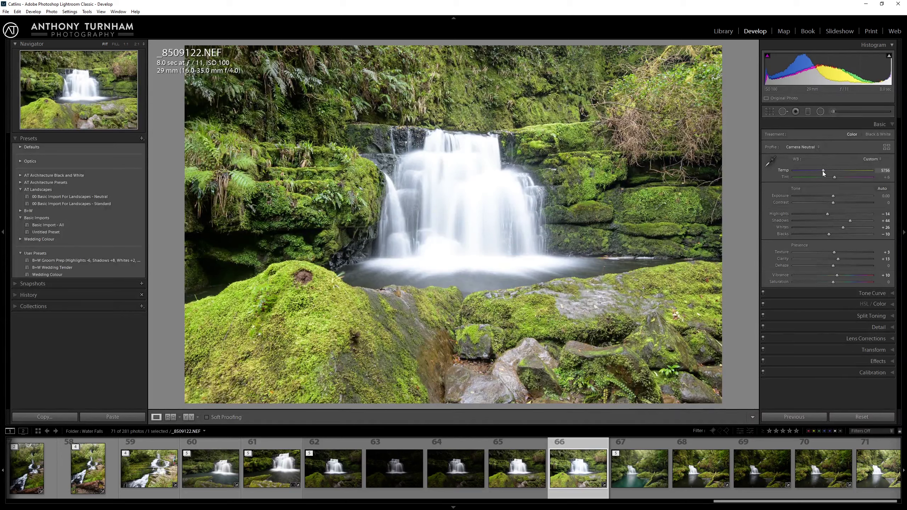
pyautogui.moveTo(835, 178); pyautogui.dragTo(835, 177)
pyautogui.moveTo(834, 177); pyautogui.dragTo(833, 177)
# Compare _8509122.NEF against the finished Macleans Fall image, ending back on _8509122.NEF.
pyautogui.click(643, 485)
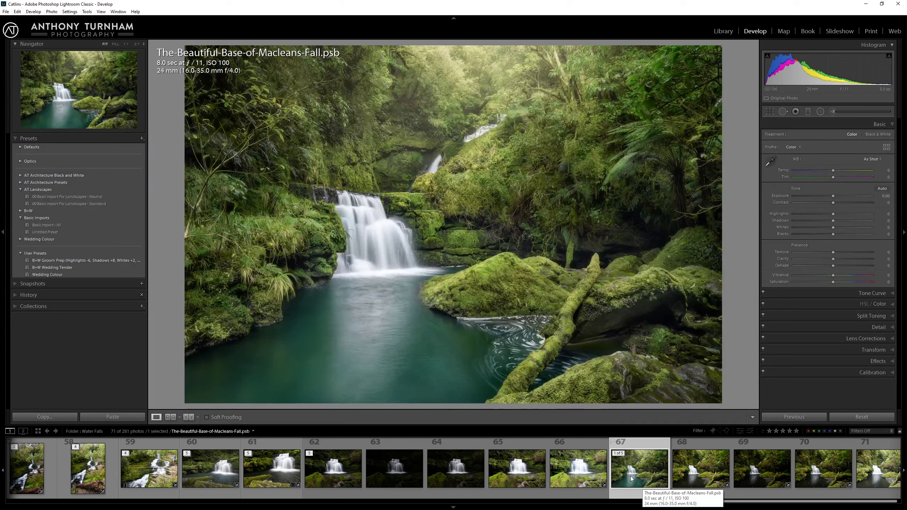
pyautogui.click(579, 468)
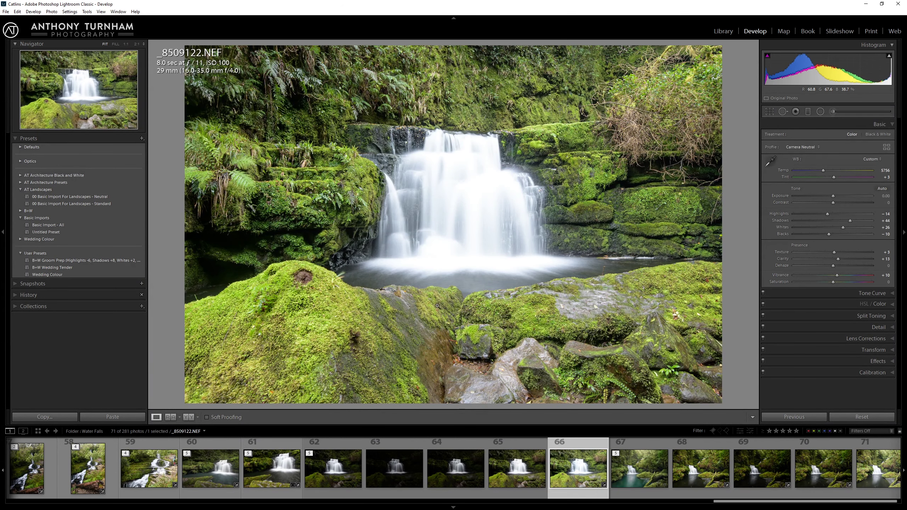
pyautogui.click(630, 478)
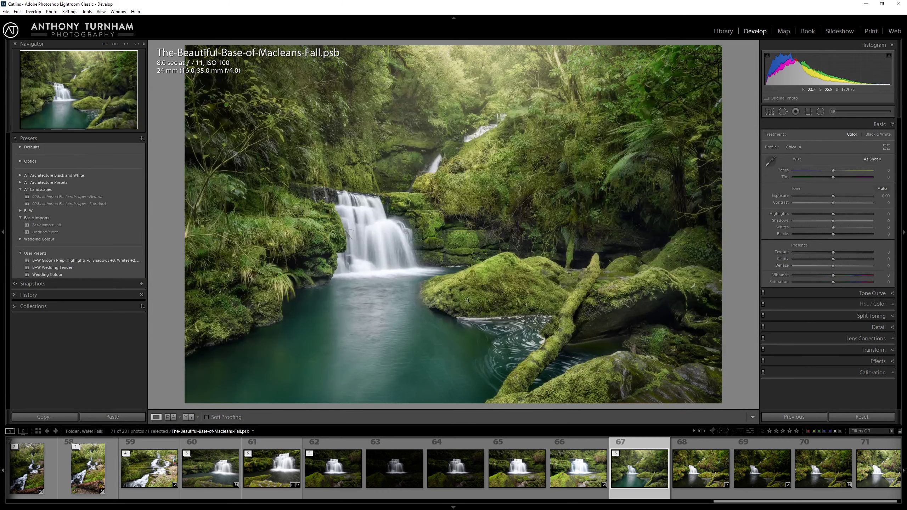
pyautogui.click(579, 475)
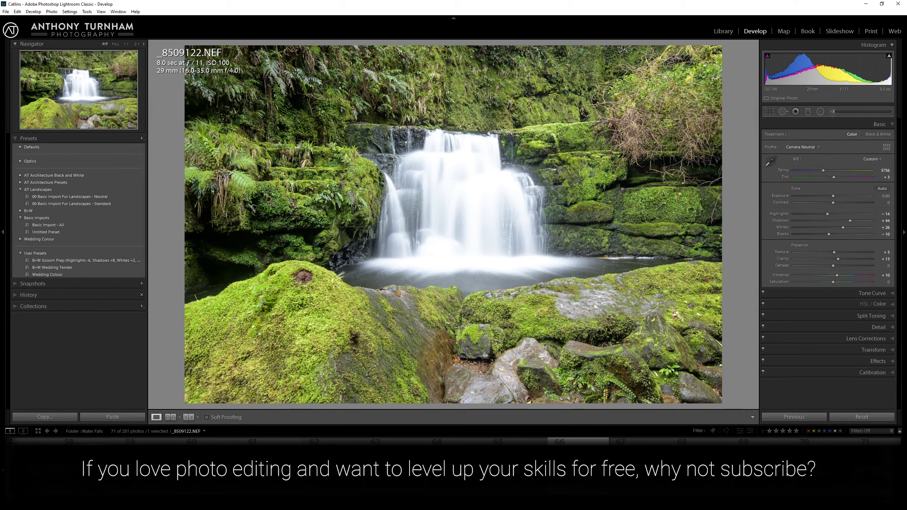
# Select thumbnails 62–66 and synchronize the brightest frame's settings across all five.
pyautogui.keyDown('shift'); pyautogui.click(334, 475); pyautogui.keyUp('shift')
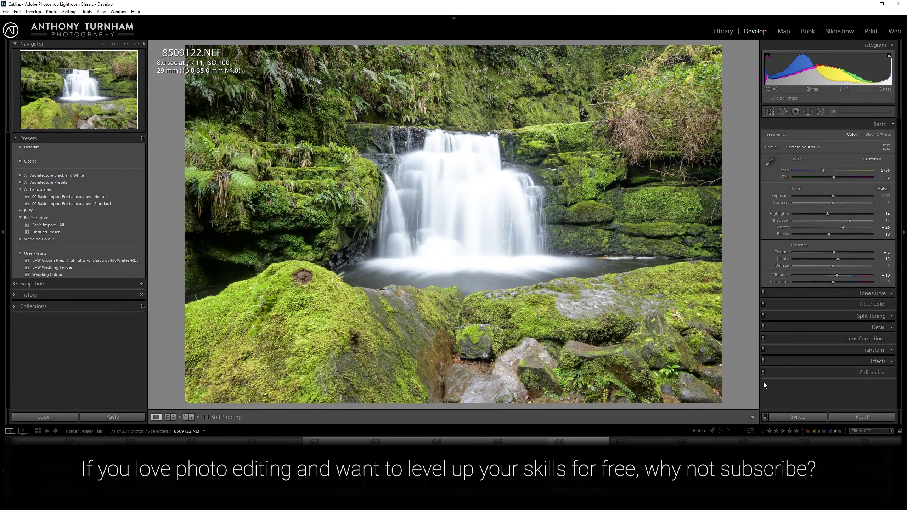
pyautogui.click(790, 415)
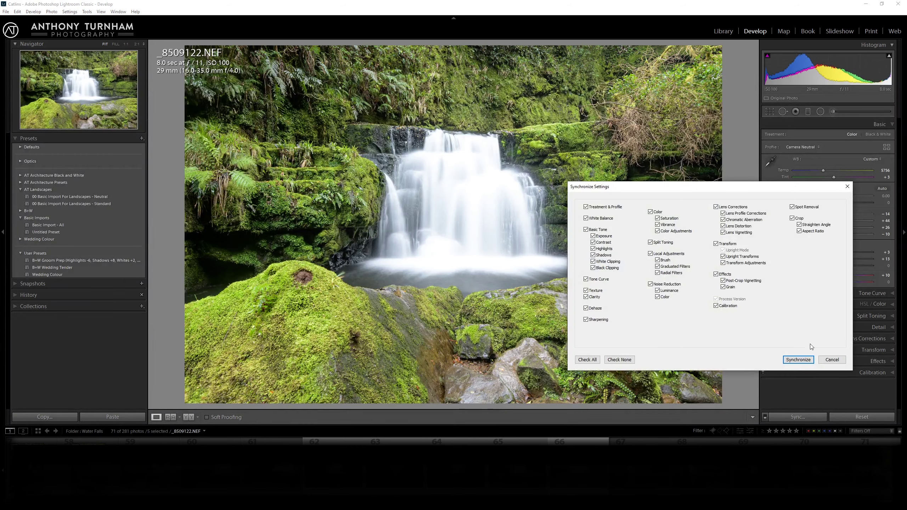
pyautogui.click(806, 360)
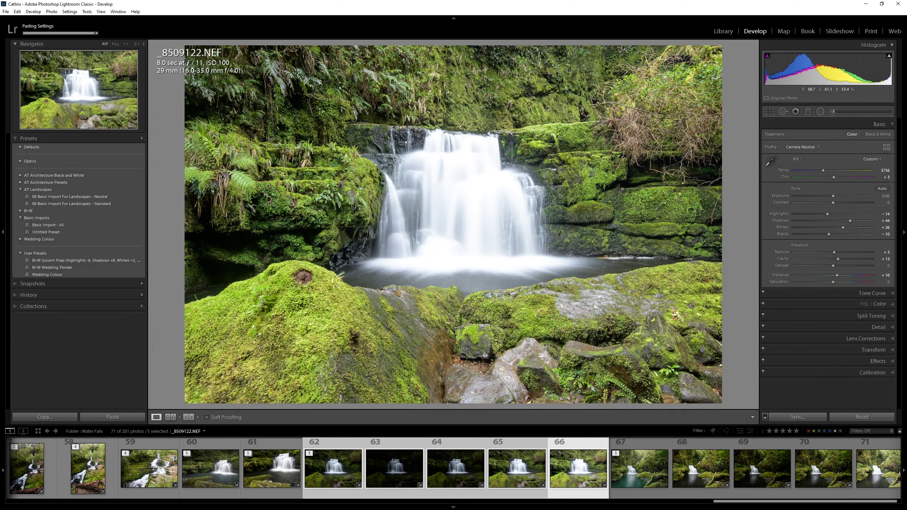
# Check the synced _8509121.NEF and _8509120.NEF exposures, then view _8509122.NEF.
pyautogui.click(500, 472)
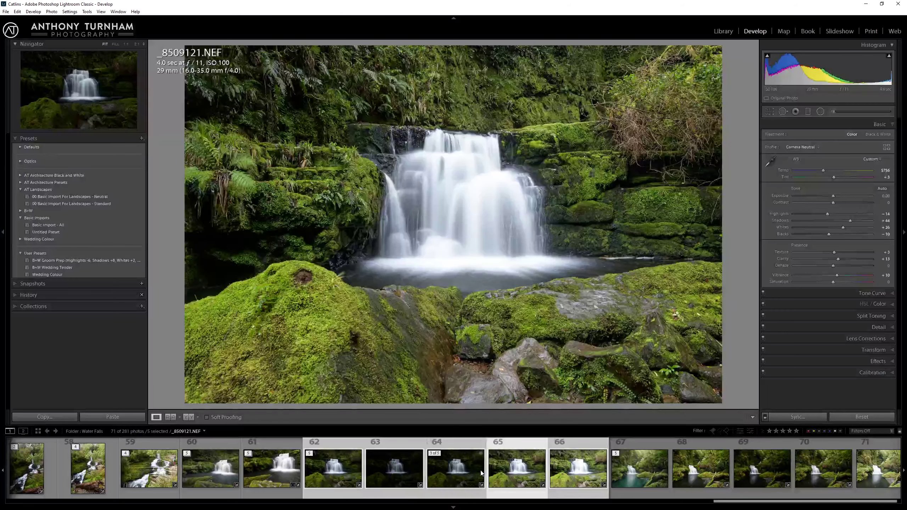
pyautogui.click(438, 476)
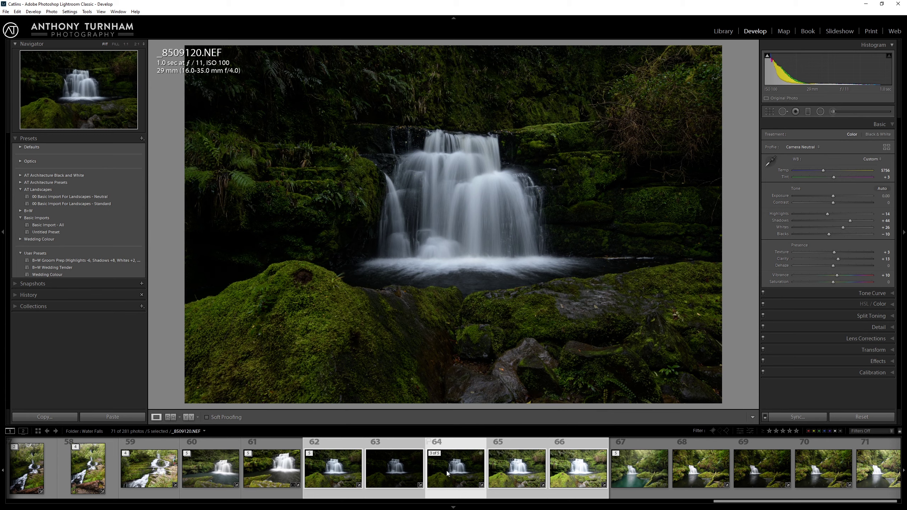
pyautogui.click(447, 471)
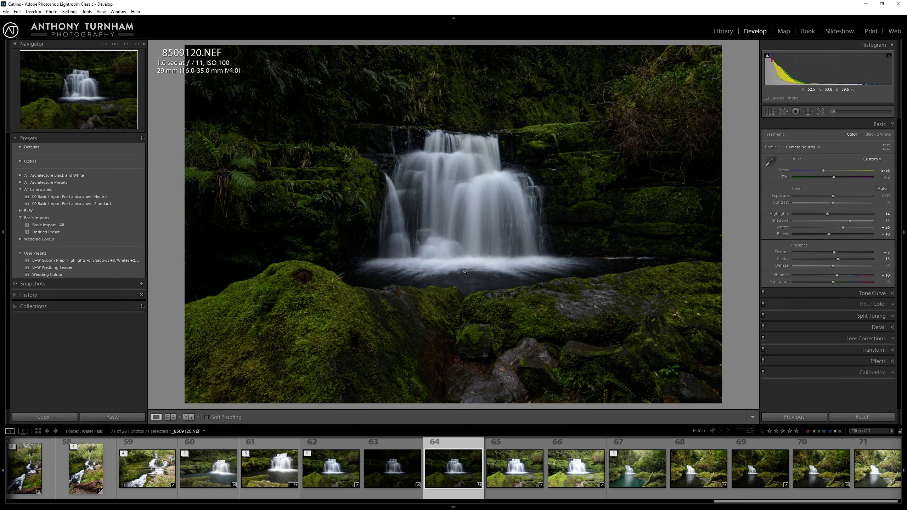
pyautogui.click(577, 468)
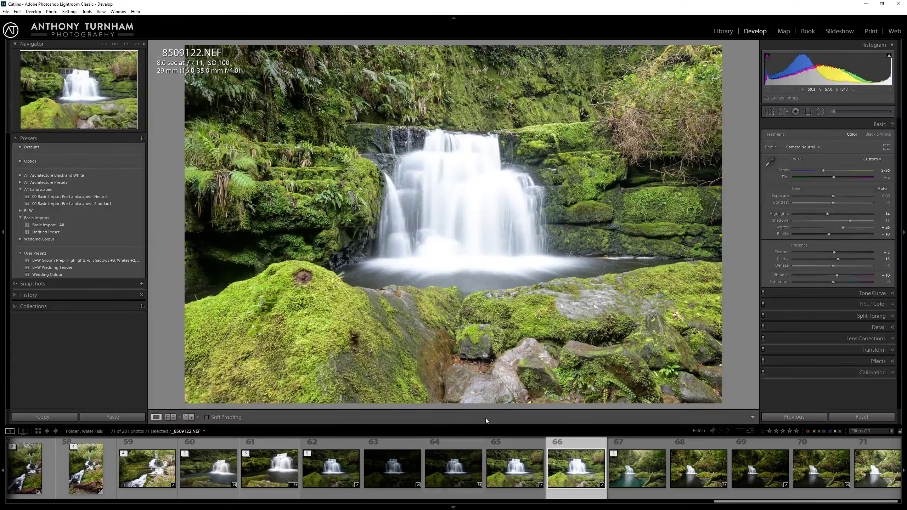
# On _8509120.NEF, raise Exposure to +1.52 and lower Whites to +3.
pyautogui.click(453, 470)
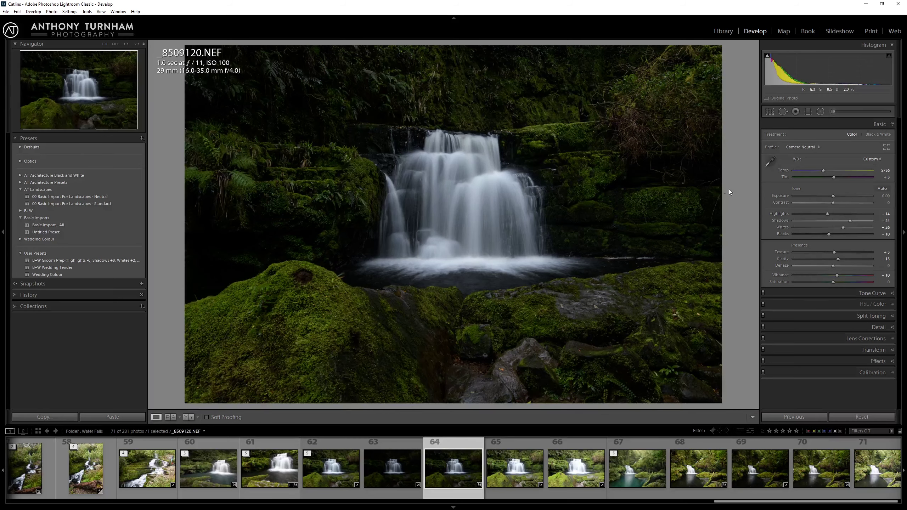
pyautogui.moveTo(833, 198); pyautogui.dragTo(821, 215)
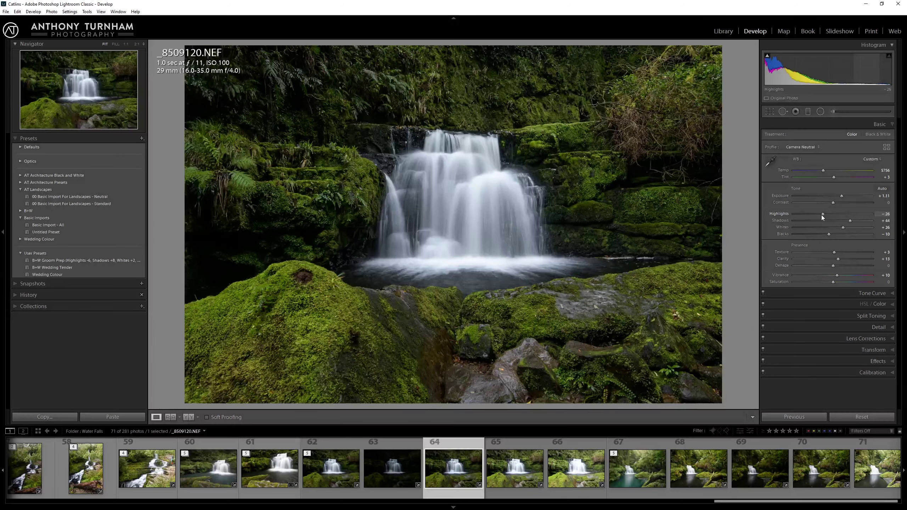
pyautogui.moveTo(842, 196); pyautogui.dragTo(845, 196)
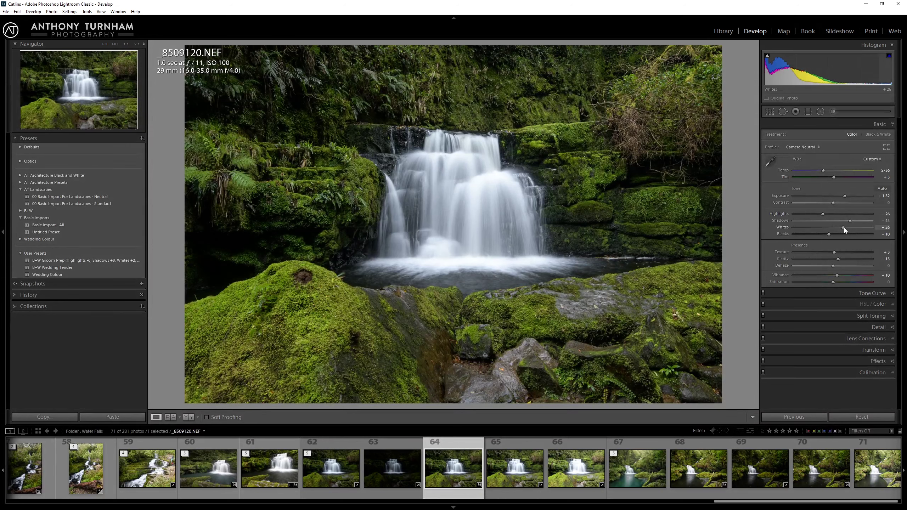
pyautogui.moveTo(840, 228); pyautogui.dragTo(835, 227)
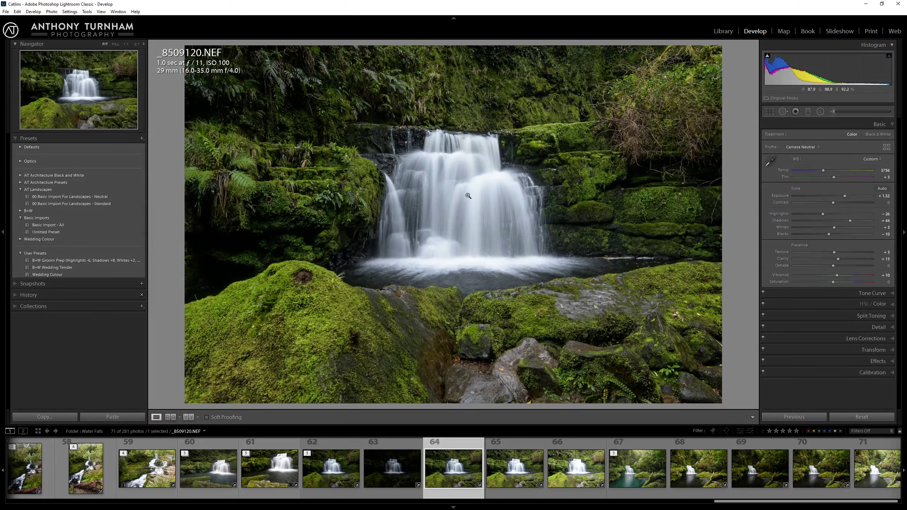
pyautogui.click(820, 113)
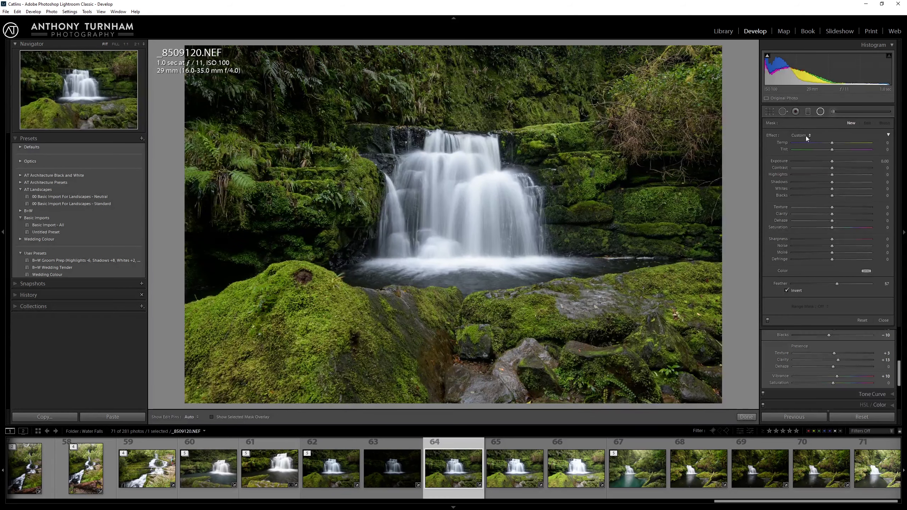
# Draw a radial mask over the falls with Highlights around -47 and Feather 100.
pyautogui.moveTo(487, 175); pyautogui.dragTo(525, 160)
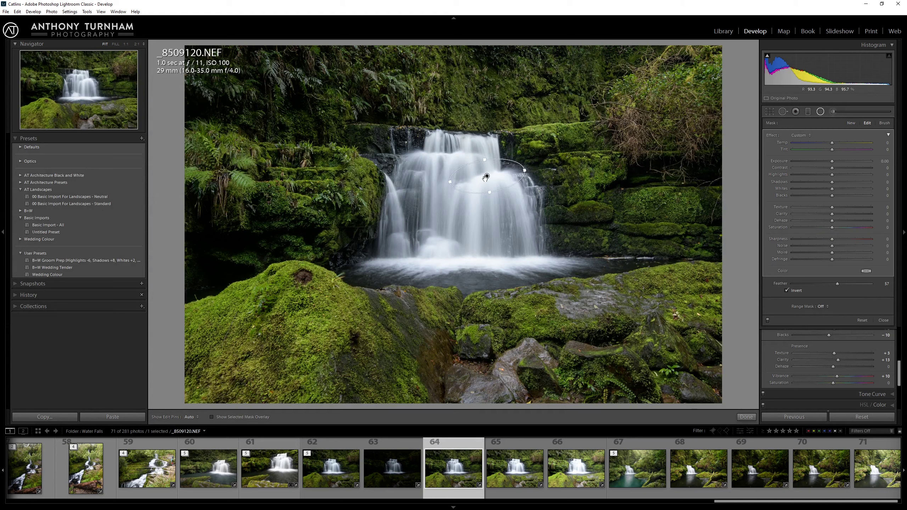
pyautogui.moveTo(831, 175); pyautogui.dragTo(788, 172)
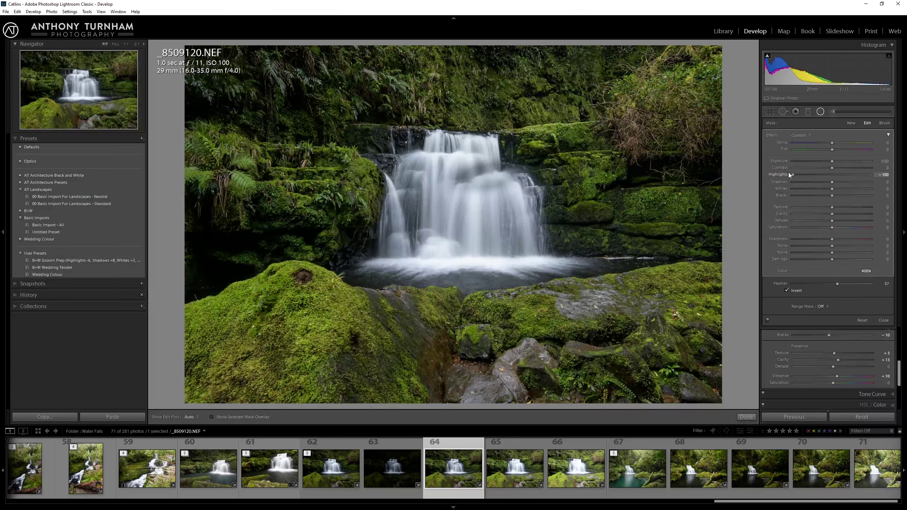
pyautogui.moveTo(798, 173); pyautogui.dragTo(802, 173)
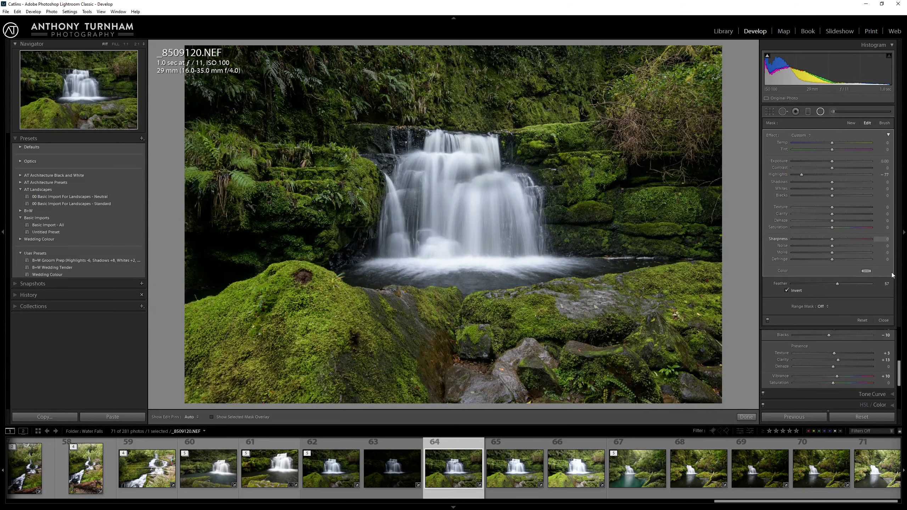
pyautogui.moveTo(839, 284); pyautogui.dragTo(867, 288)
pyautogui.moveTo(489, 182); pyautogui.dragTo(493, 182)
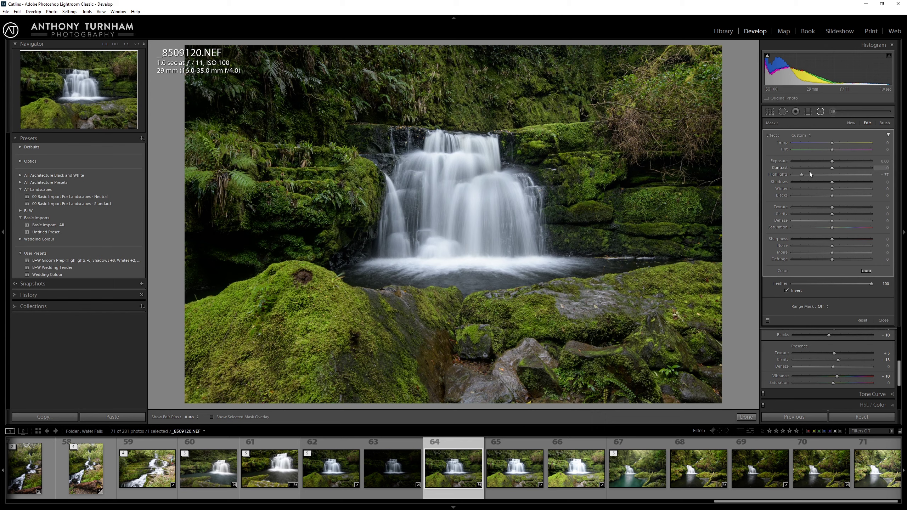
pyautogui.moveTo(804, 174); pyautogui.dragTo(813, 175)
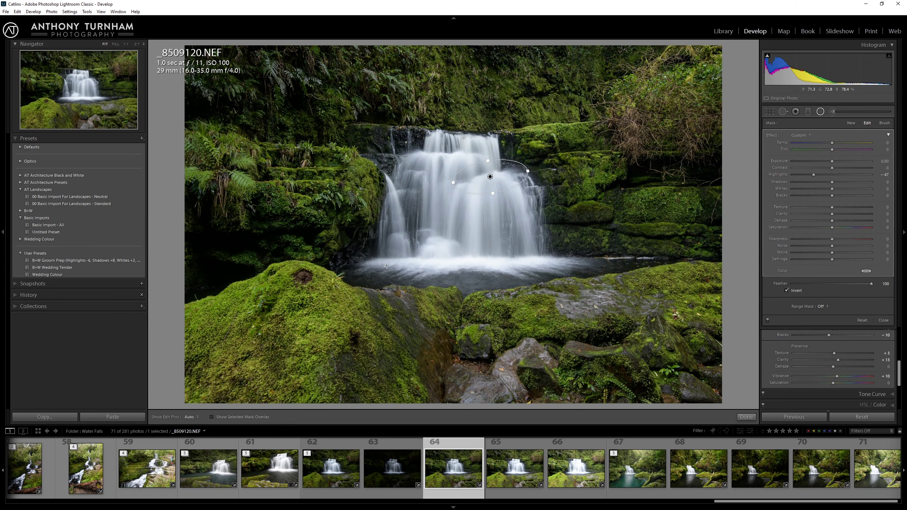
# Duplicate the waterfall mask and move the copy down to the base of the falls.
pyautogui.rightClick(490, 177)
pyautogui.click(507, 185)
pyautogui.moveTo(489, 176); pyautogui.dragTo(642, 258)
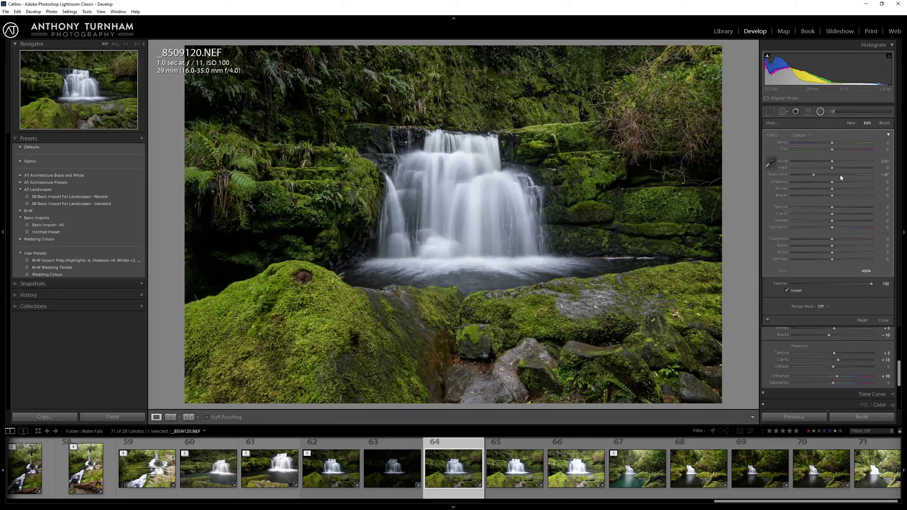
pyautogui.click(883, 321)
# Lift the tone curve midtones on _8509120.NEF, inspect the falls at 1:1, then switch to _8509122.NEF.
pyautogui.click(882, 293)
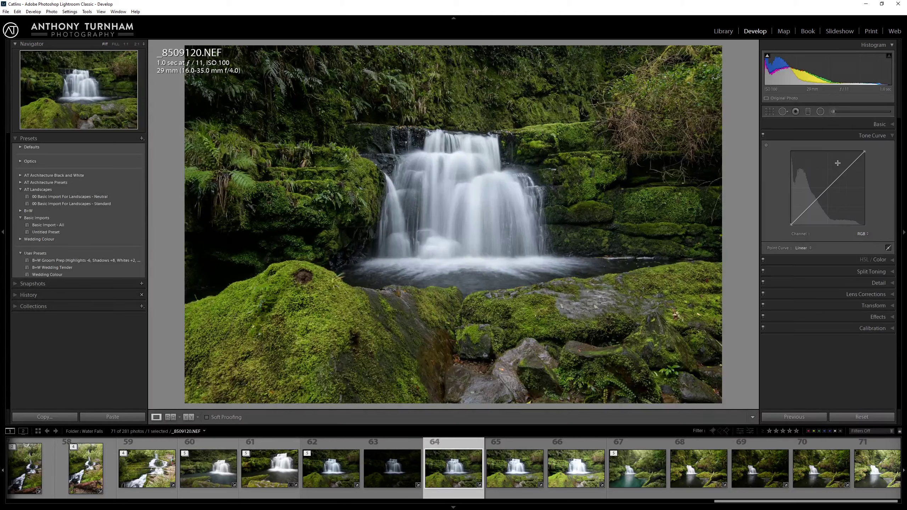
pyautogui.moveTo(825, 191); pyautogui.dragTo(818, 190)
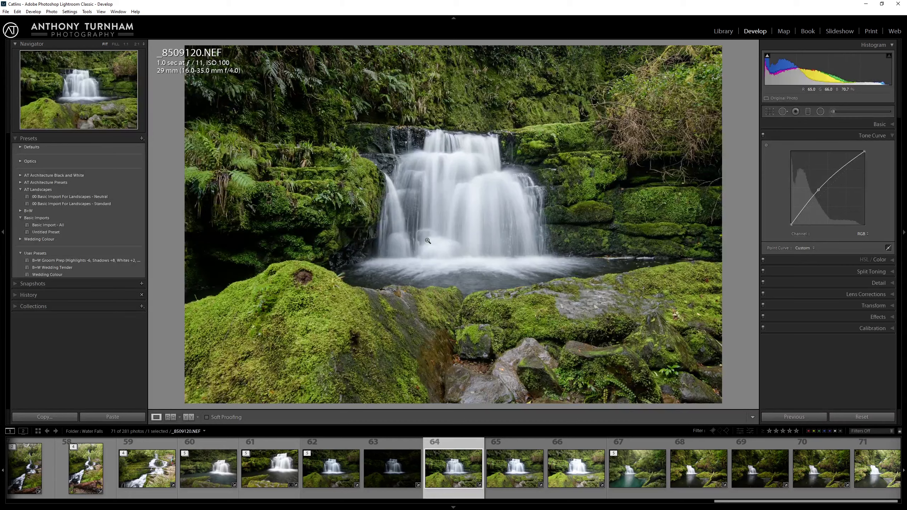
pyautogui.click(510, 213)
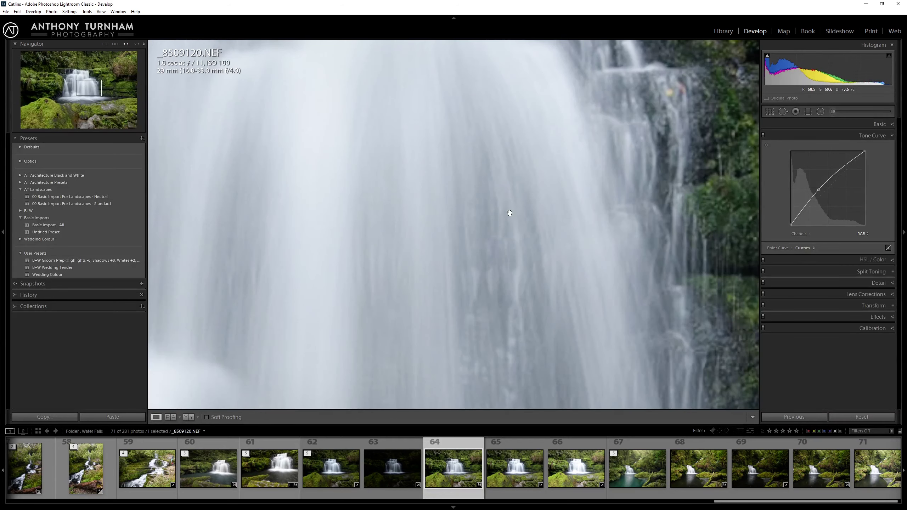
pyautogui.moveTo(565, 192); pyautogui.dragTo(529, 278)
pyautogui.moveTo(315, 312); pyautogui.dragTo(408, 259)
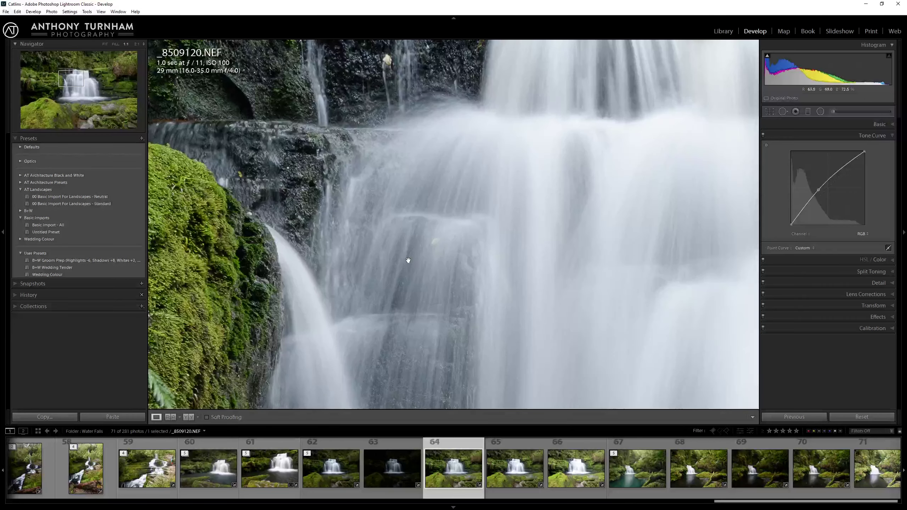
pyautogui.click(420, 259)
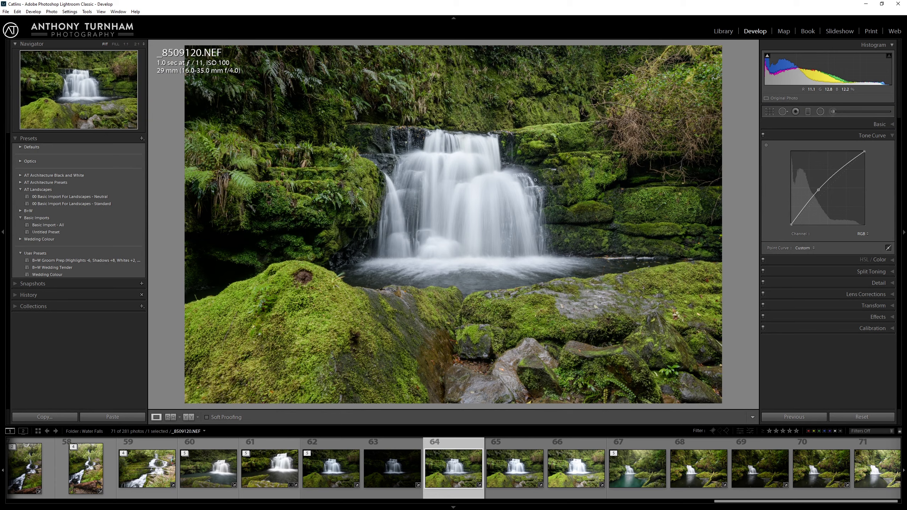
pyautogui.click(579, 466)
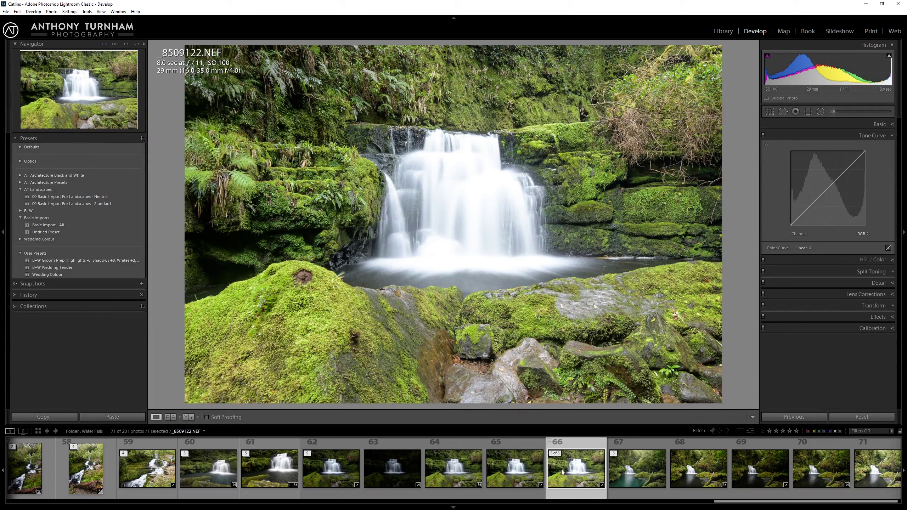
# Flag _8509122.NEF and _8509120.NEF as picks, ending on _8509122.NEF.
pyautogui.press('p')
pyautogui.click(449, 459)
pyautogui.press('p')
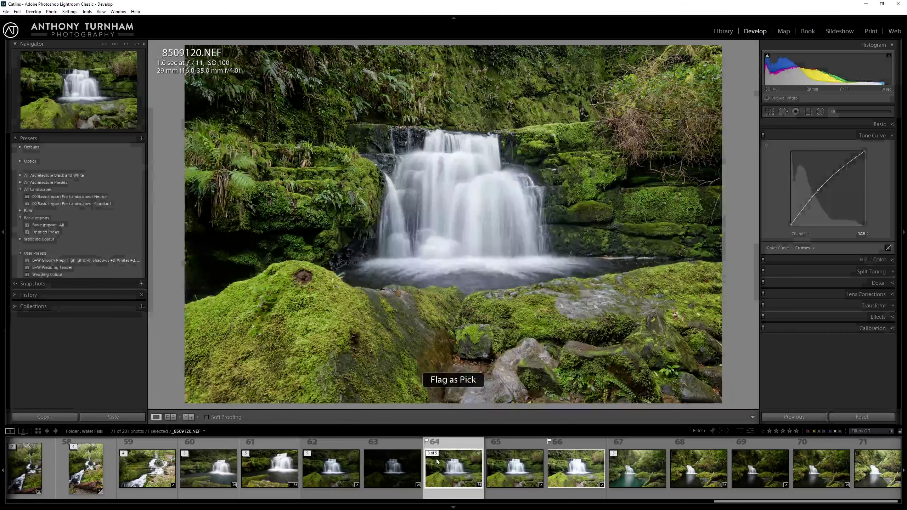
pyautogui.click(573, 460)
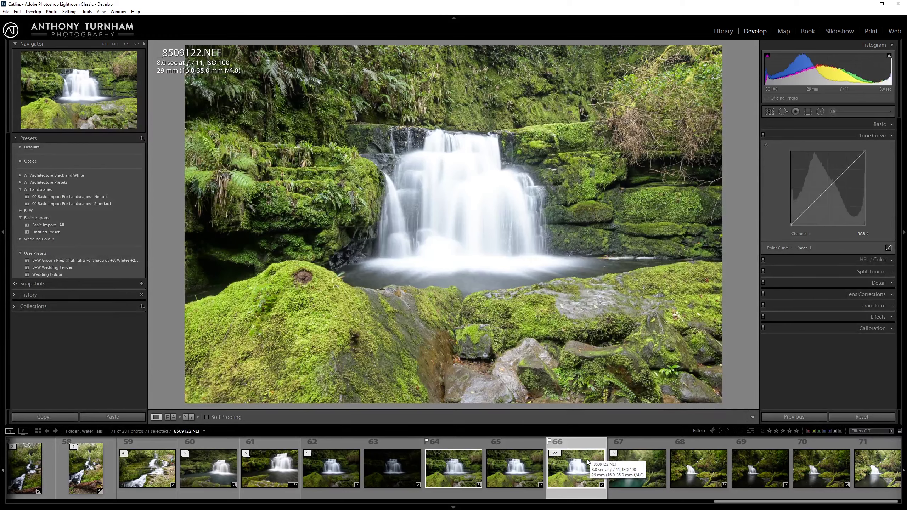
pyautogui.rightClick(573, 460)
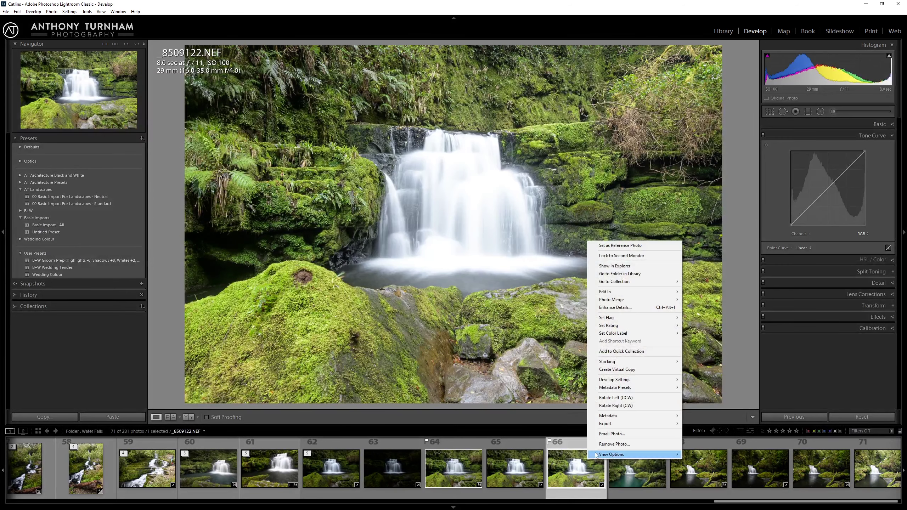
# Create a virtual copy of _8509122.NEF and raise its Shadows to +100 and Blacks to +70.
pyautogui.click(611, 371)
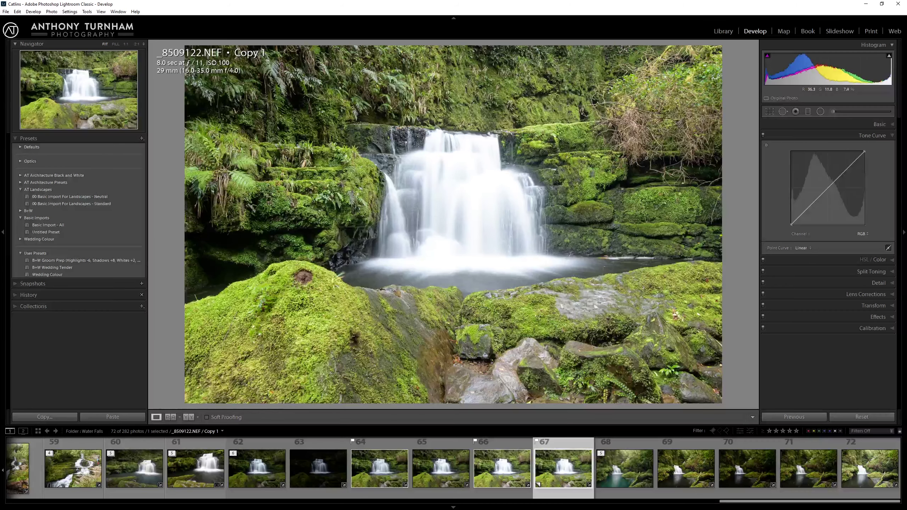
pyautogui.click(883, 124)
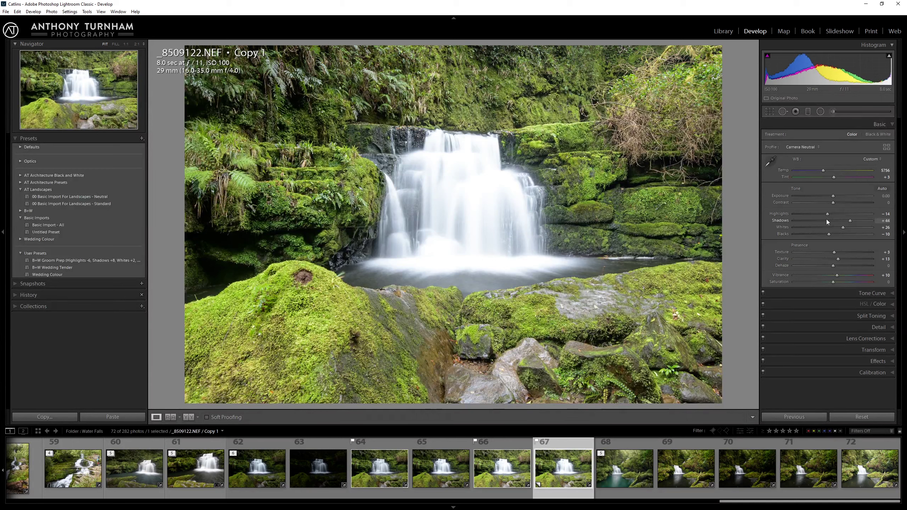
pyautogui.moveTo(850, 220)
pyautogui.mouseDown()
pyautogui.moveTo(873, 221)
pyautogui.moveTo(844, 232)
pyautogui.moveTo(860, 234)
pyautogui.mouseUp()
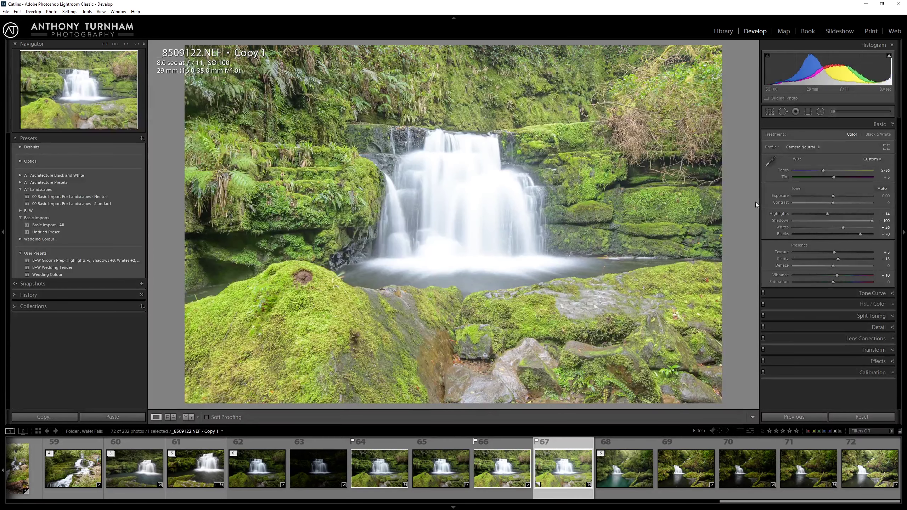
pyautogui.click(224, 273)
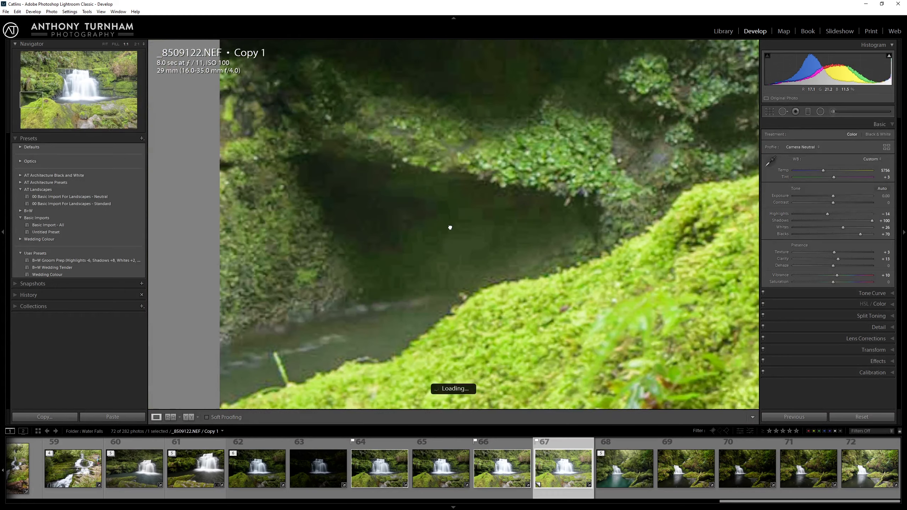
# On Copy 1, lift the tone curve's dark end and add a slightly raised midtone point.
pyautogui.click(576, 171)
pyautogui.click(876, 293)
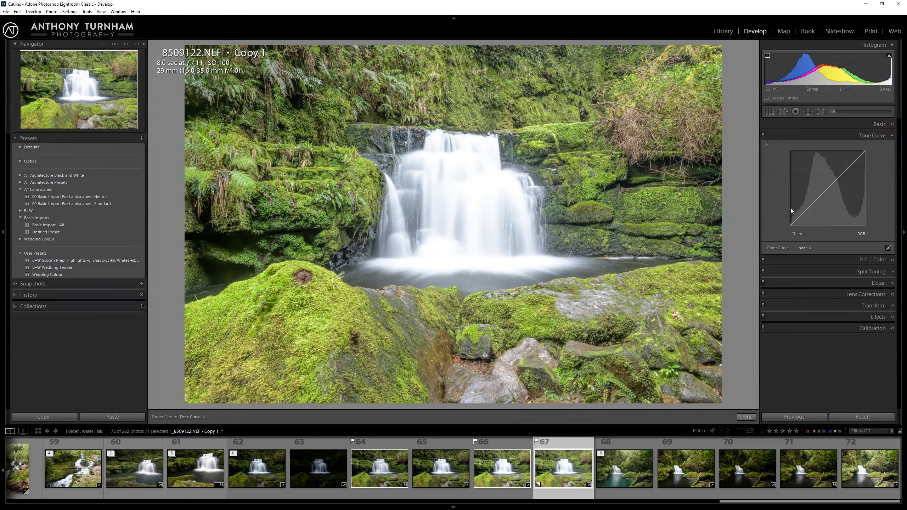
pyautogui.moveTo(797, 219); pyautogui.dragTo(796, 220)
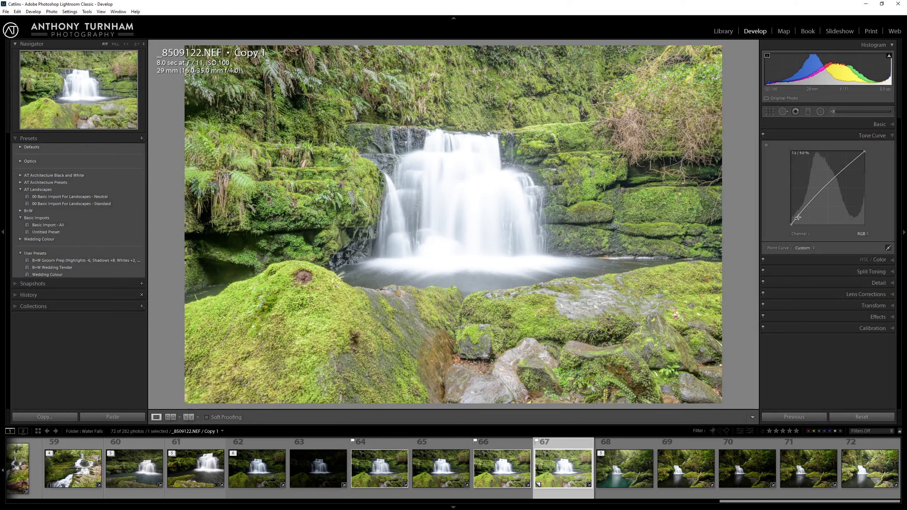
pyautogui.click(836, 179)
pyautogui.moveTo(838, 179); pyautogui.dragTo(837, 179)
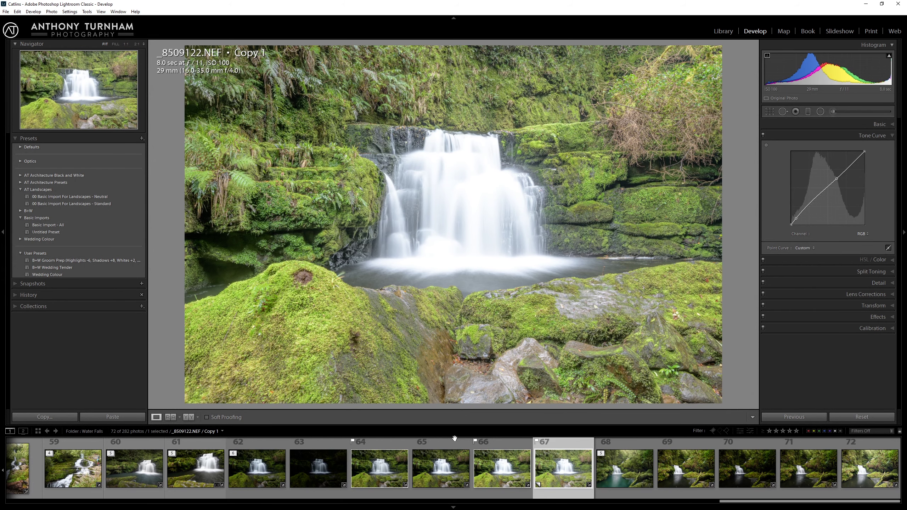
# Open _8509120.NEF, _8509122.NEF and its virtual copy in Photoshop as Smart Objects.
pyautogui.click(388, 475)
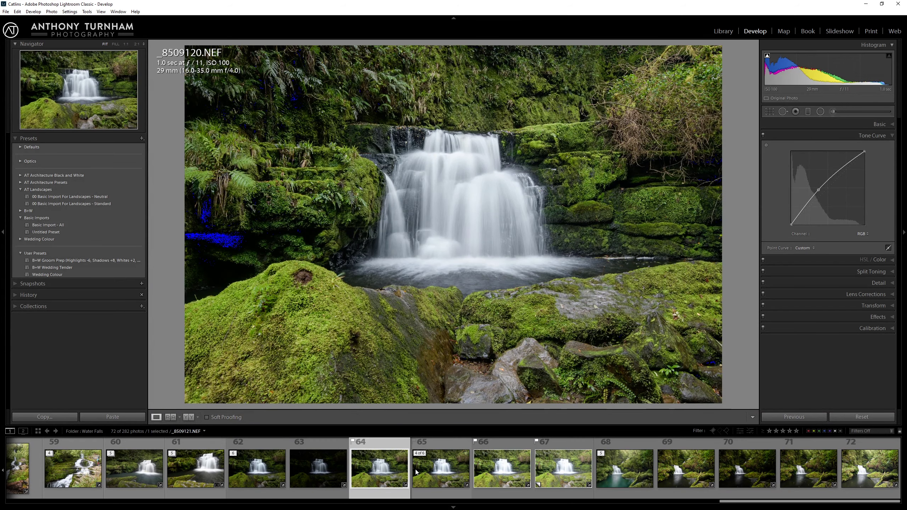
pyautogui.keyDown('ctrl'); pyautogui.click(502, 468); pyautogui.keyUp('ctrl')
pyautogui.keyDown('ctrl'); pyautogui.click(564, 468); pyautogui.keyUp('ctrl')
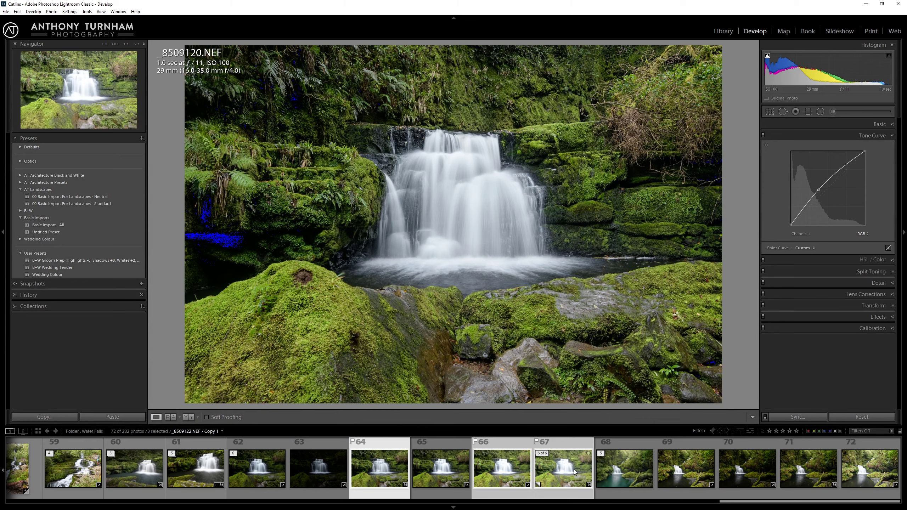
pyautogui.rightClick(549, 469)
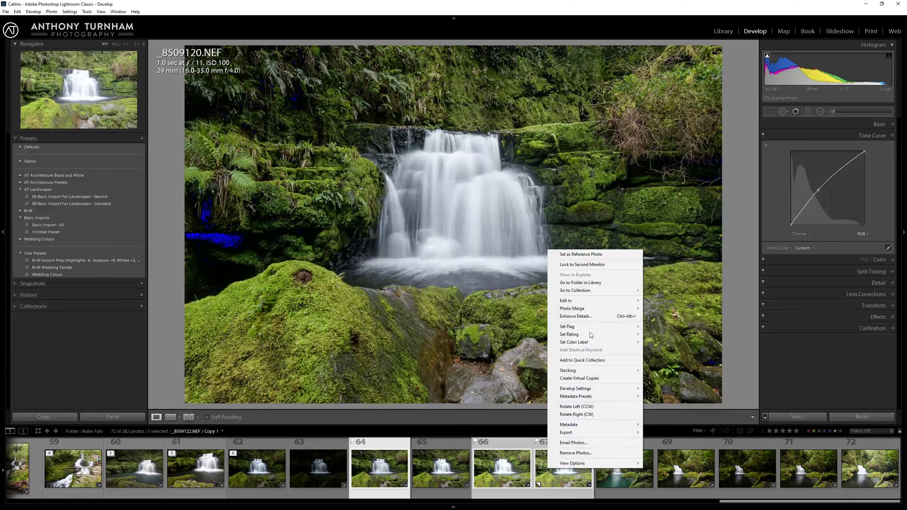
pyautogui.moveTo(606, 305)
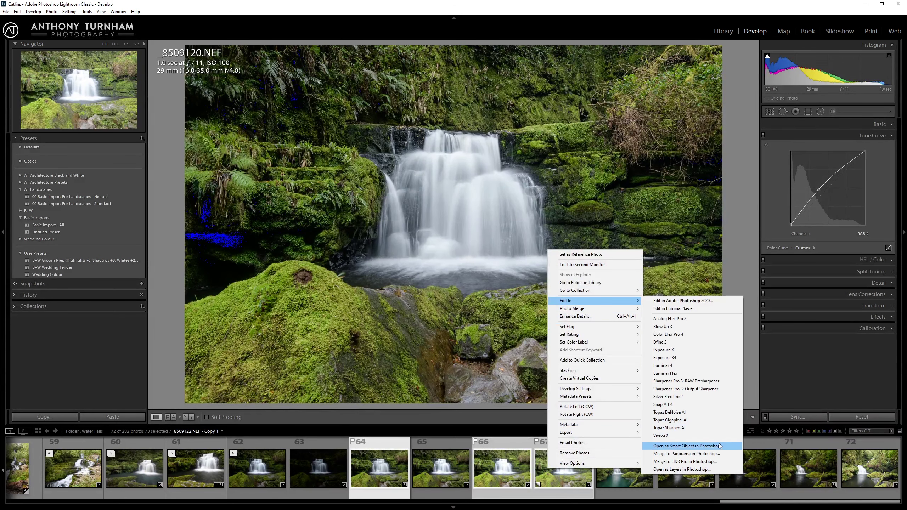
pyautogui.click(687, 447)
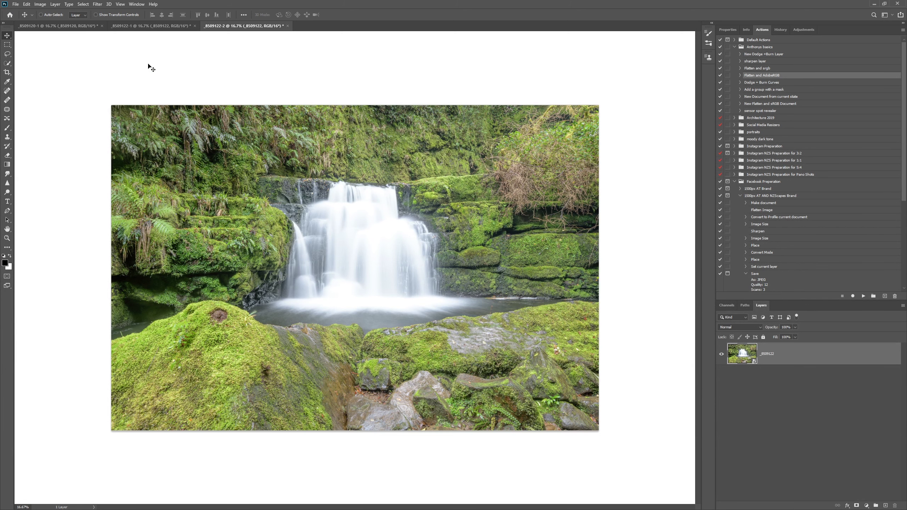
# Float the document windows and drag _8509122-2 into _8509122-1 as a new layer.
pyautogui.click(166, 27)
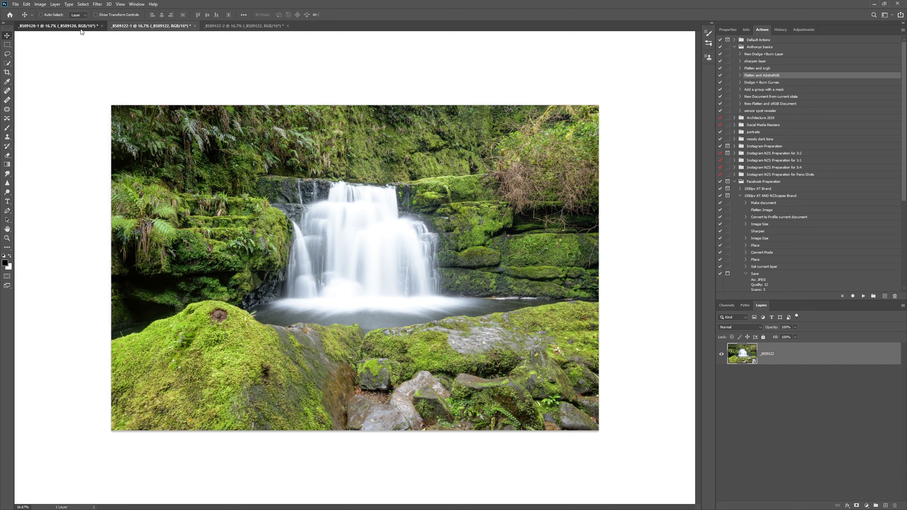
pyautogui.click(81, 31)
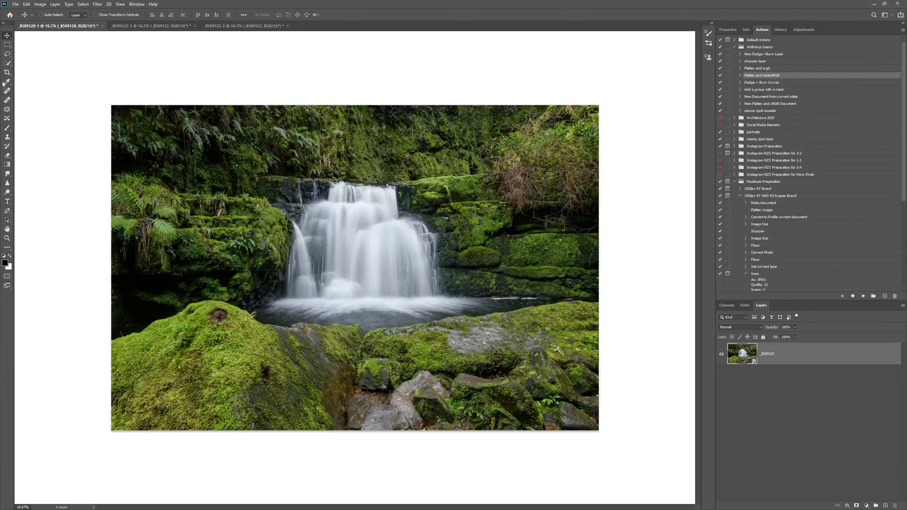
pyautogui.moveTo(67, 28); pyautogui.dragTo(209, 56)
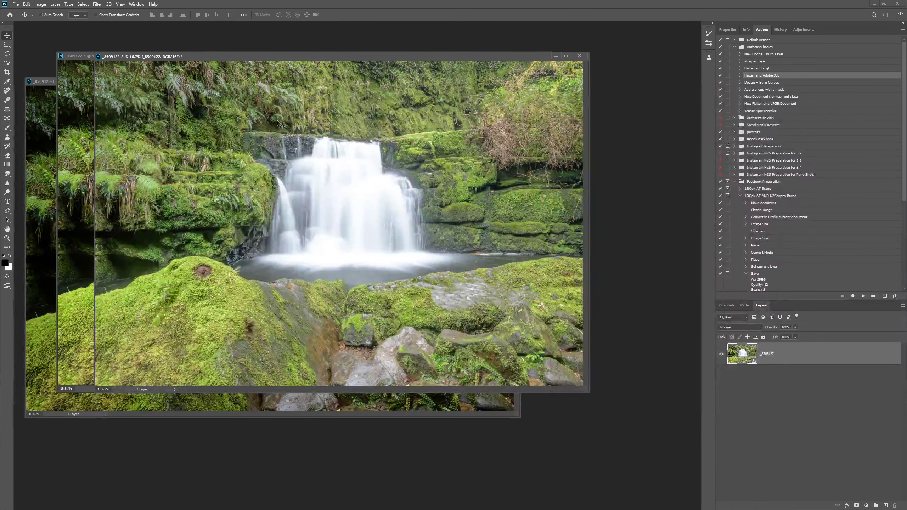
pyautogui.moveTo(211, 123); pyautogui.dragTo(239, 95)
# Close _8509120-1 and _8509122-2 without saving, and dock _8509122-1 to fill the workspace.
pyautogui.click(511, 81)
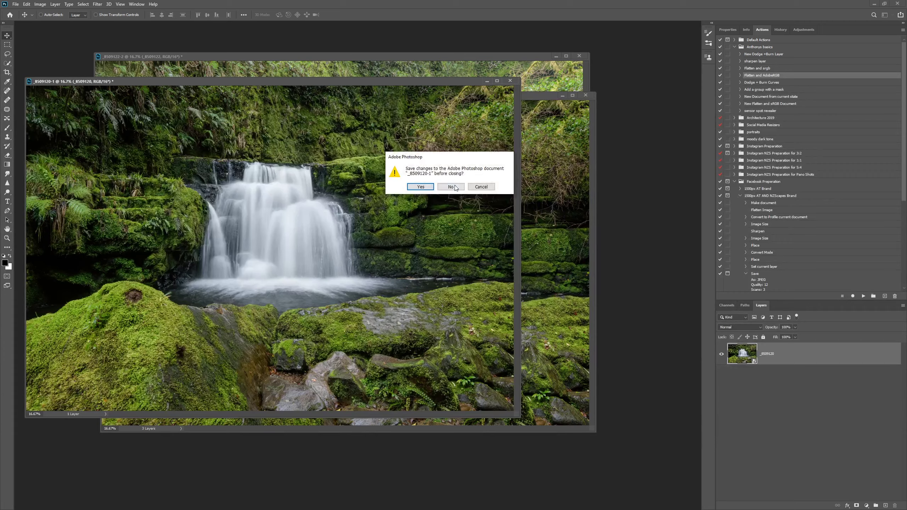
pyautogui.click(450, 186)
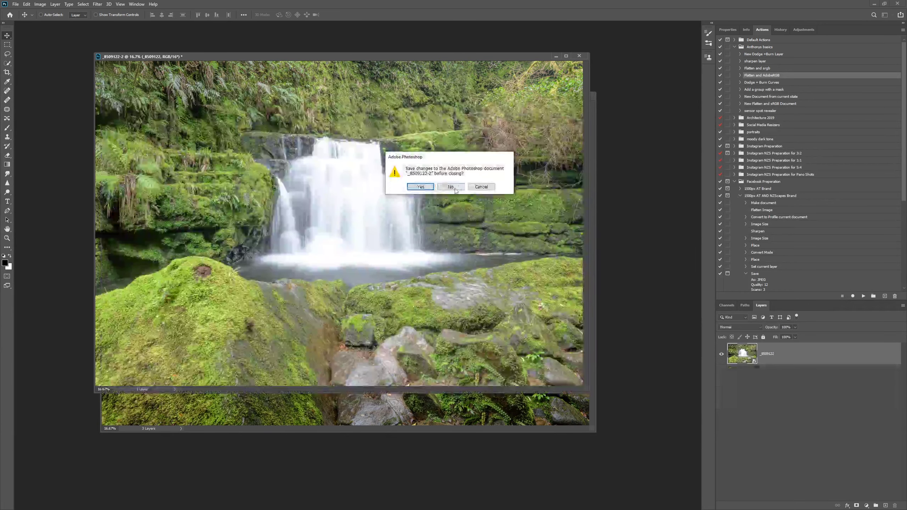
pyautogui.click(451, 187)
pyautogui.moveTo(493, 105); pyautogui.dragTo(537, 23)
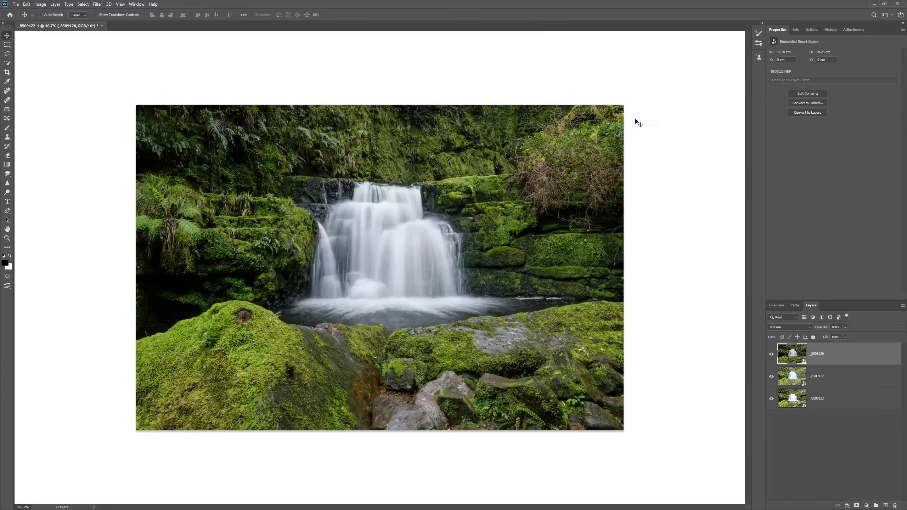
# Make the pasteboard grey and name the layers Highlights - Waterfall, Shadows and Base.
pyautogui.rightClick(704, 137)
pyautogui.click(728, 161)
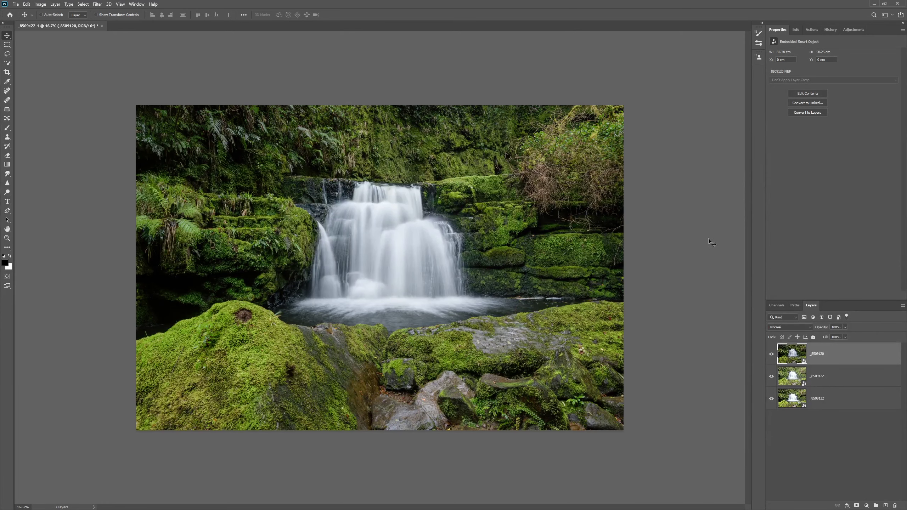
pyautogui.doubleClick(817, 353)
pyautogui.write('Waterfall')
pyautogui.press('Tab')
pyautogui.write('Shadows')
pyautogui.press('Tab')
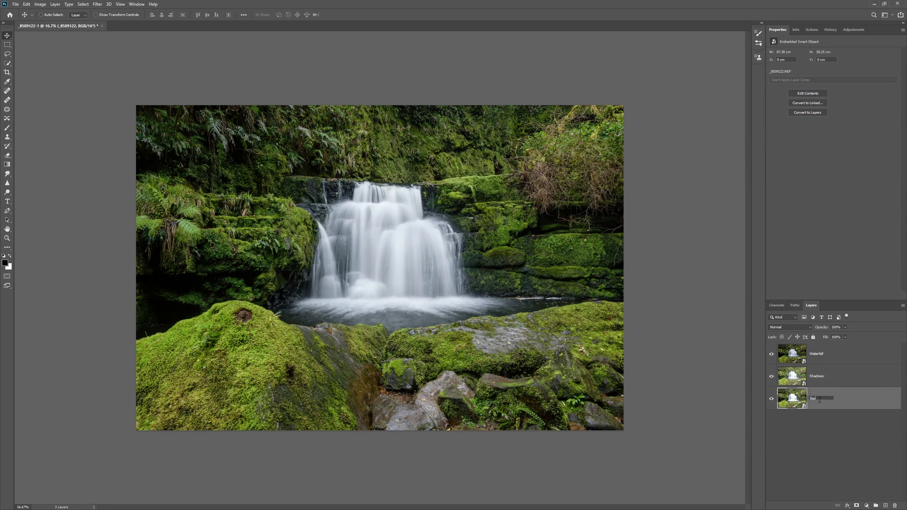
pyautogui.write('Base')
pyautogui.press('Tab')
pyautogui.write('Highlights -')
# Hide the upper layers to view Base alone, restore them, and zoom into the waterfall.
pyautogui.click(845, 399)
pyautogui.keyDown('alt'); pyautogui.click(771, 398); pyautogui.keyUp('alt')
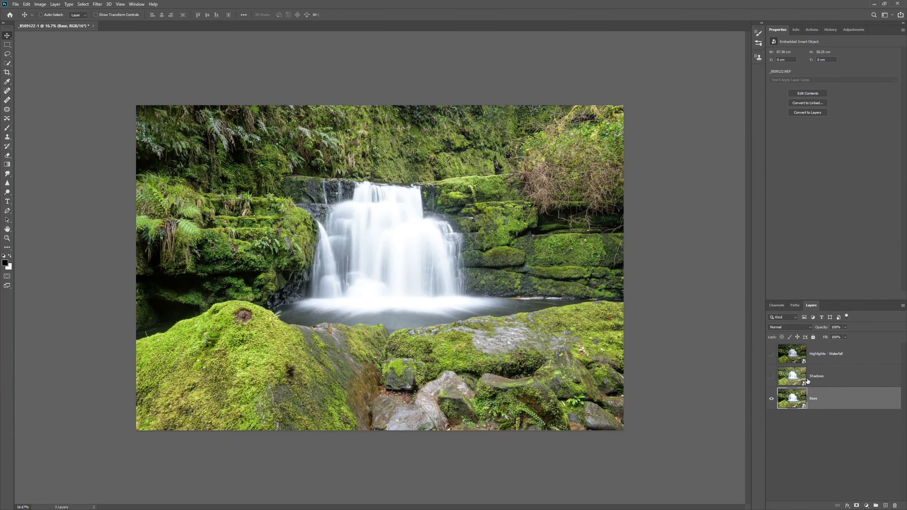
pyautogui.click(771, 377)
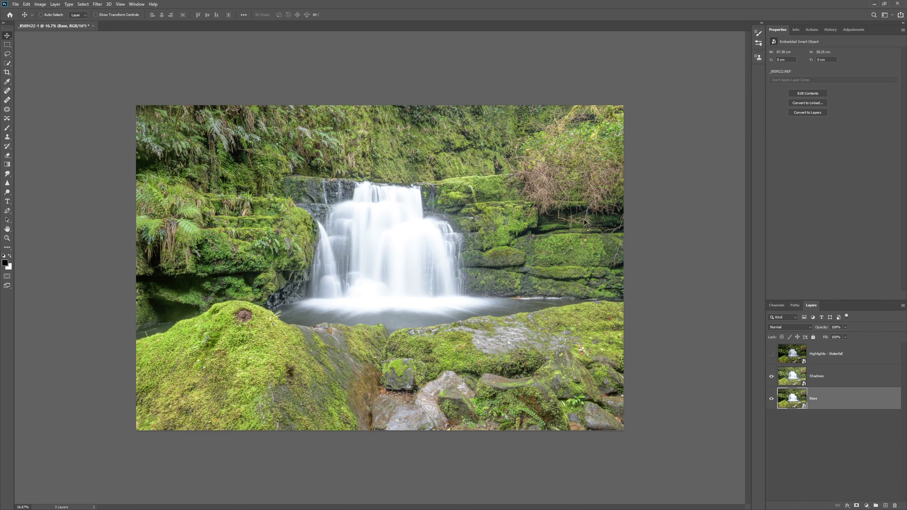
pyautogui.click(771, 355)
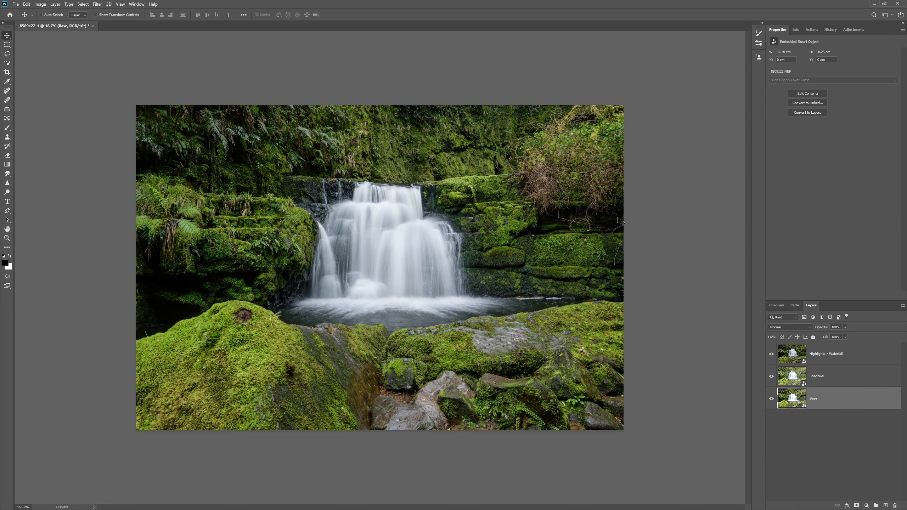
pyautogui.hotkey('ctrl', '+')
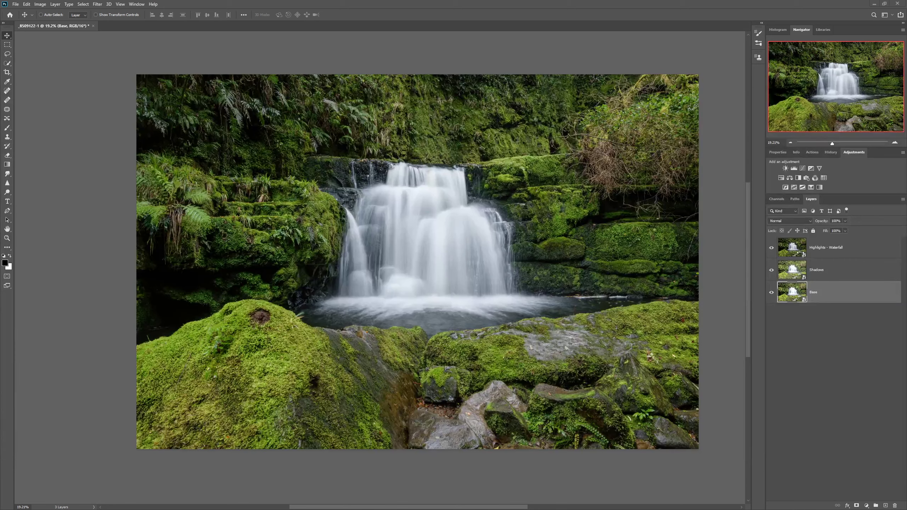
# Move Highlights - Waterfall below Shadows and add a layer mask to it.
pyautogui.moveTo(771, 248); pyautogui.dragTo(767, 273)
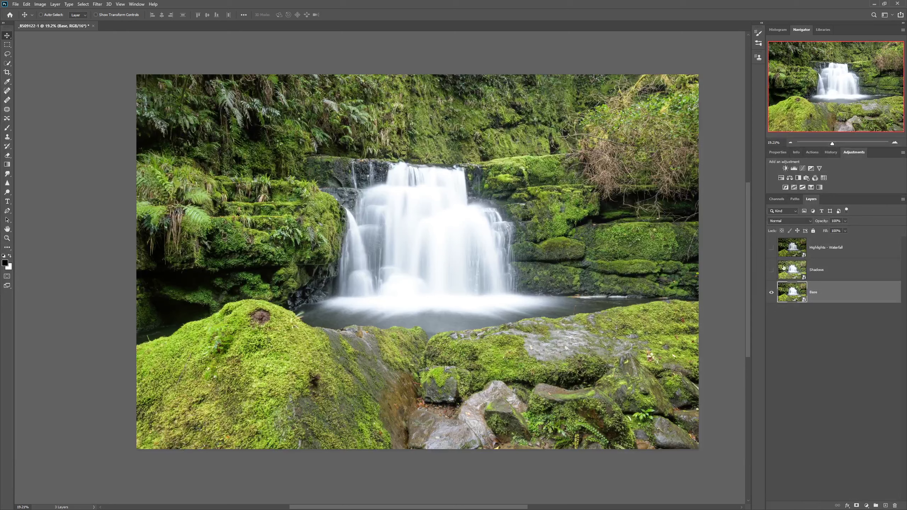
pyautogui.moveTo(841, 250); pyautogui.dragTo(830, 283)
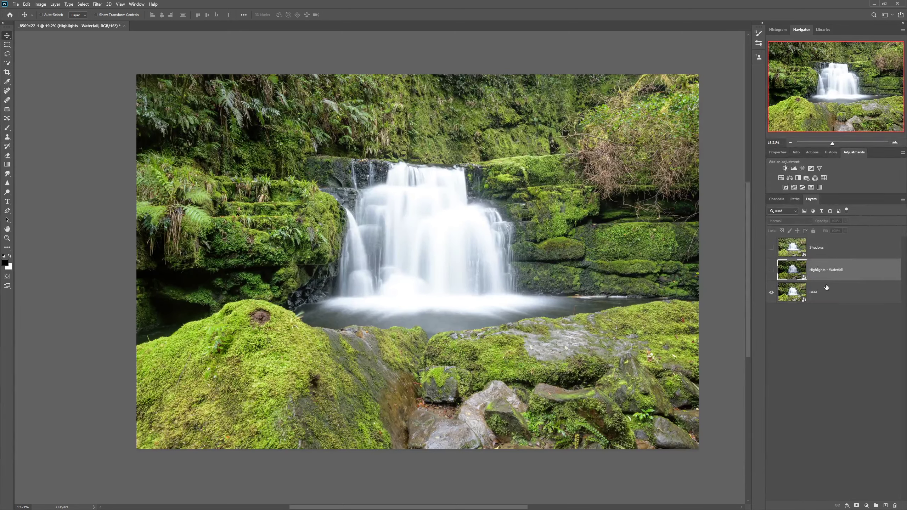
pyautogui.click(857, 506)
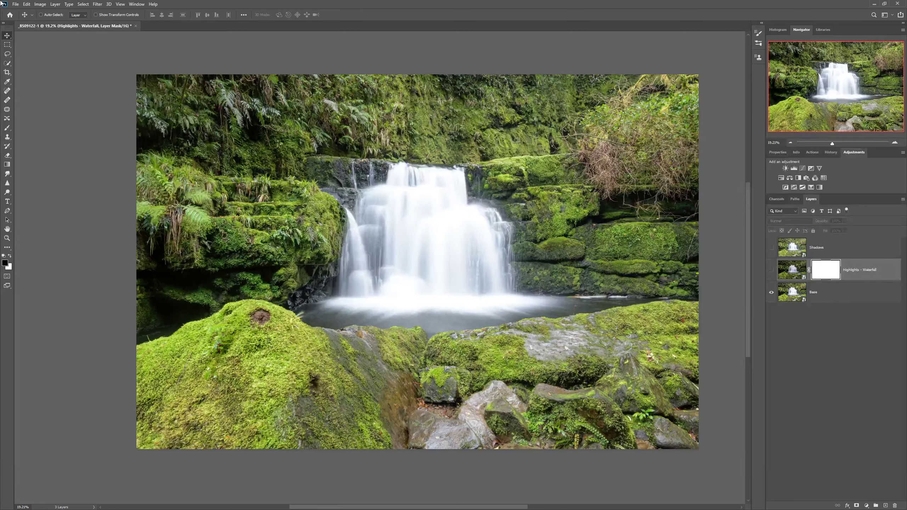
# Fill the Highlights - Waterfall mask with the merged RGB image using Apply Image.
pyautogui.click(40, 4)
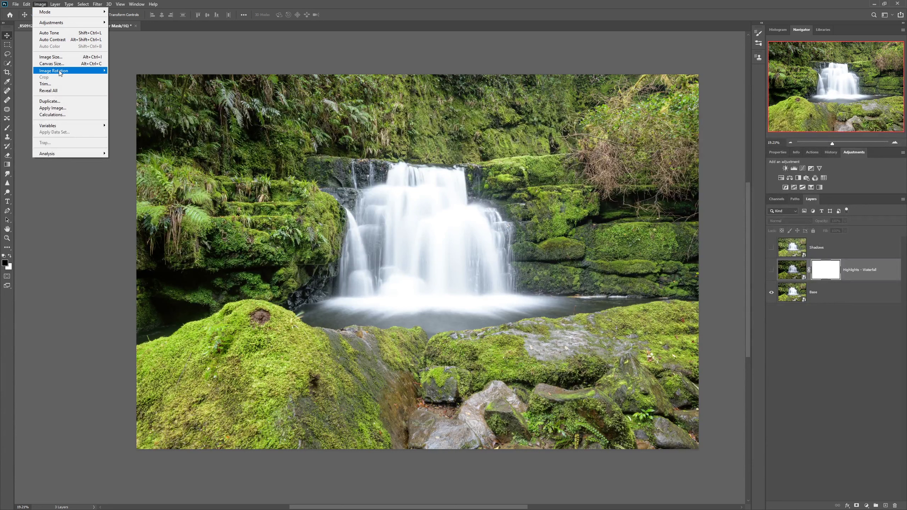
pyautogui.click(70, 107)
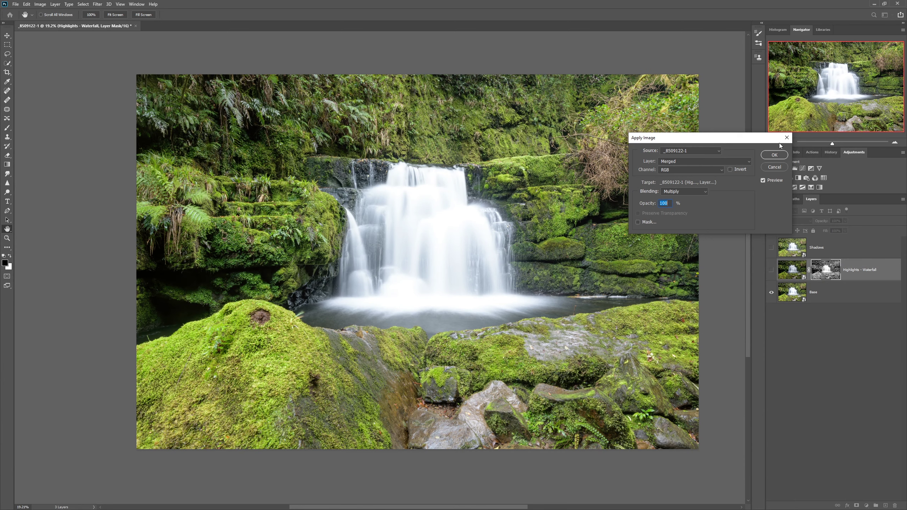
pyautogui.click(774, 155)
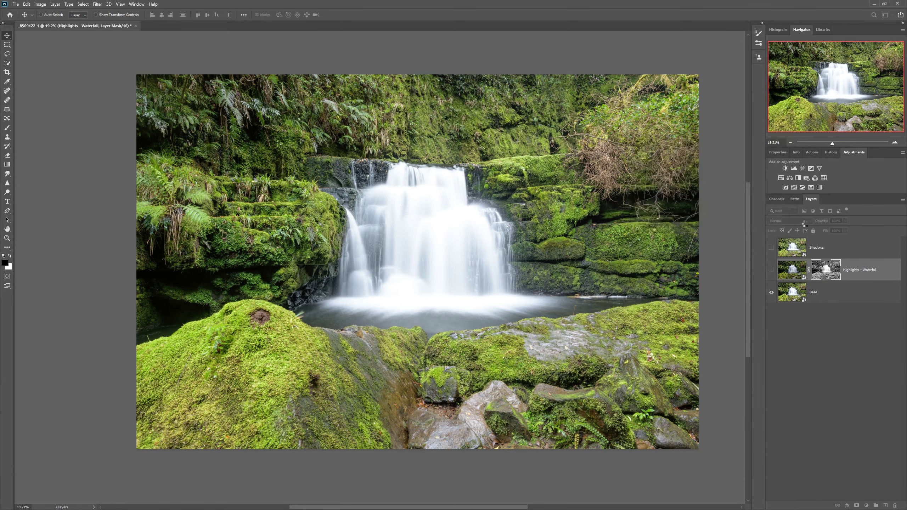
# Toggle the masked Highlights - Waterfall layer on and off to compare, leaving it visible.
pyautogui.click(772, 271)
pyautogui.click(771, 271)
pyautogui.click(772, 271)
pyautogui.click(771, 271)
pyautogui.click(771, 270)
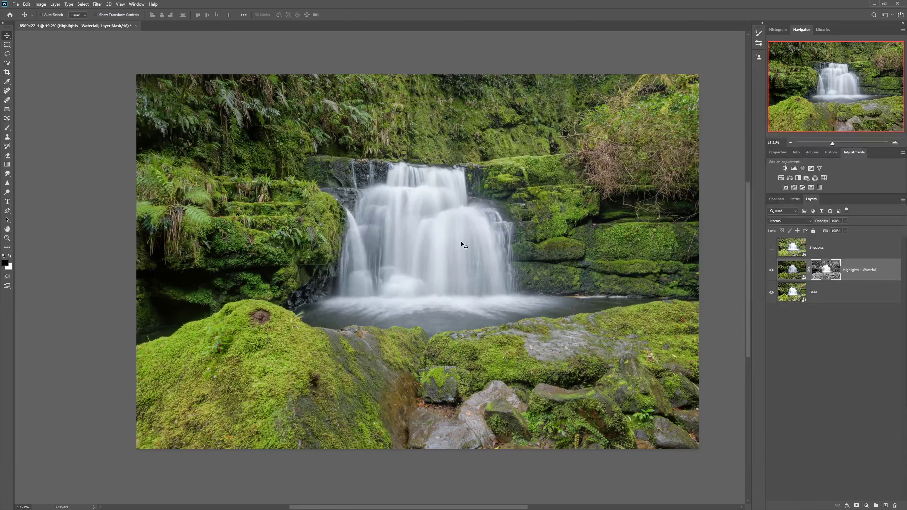
pyautogui.click(771, 270)
pyautogui.click(771, 270)
# Put Highlights - Waterfall into a new group and rename the group Highlights.
pyautogui.click(875, 505)
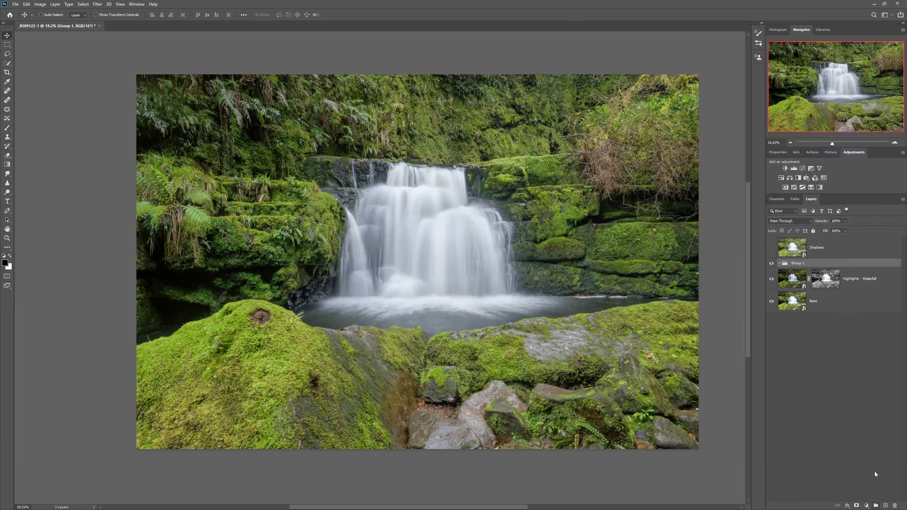
pyautogui.moveTo(867, 284); pyautogui.dragTo(866, 265)
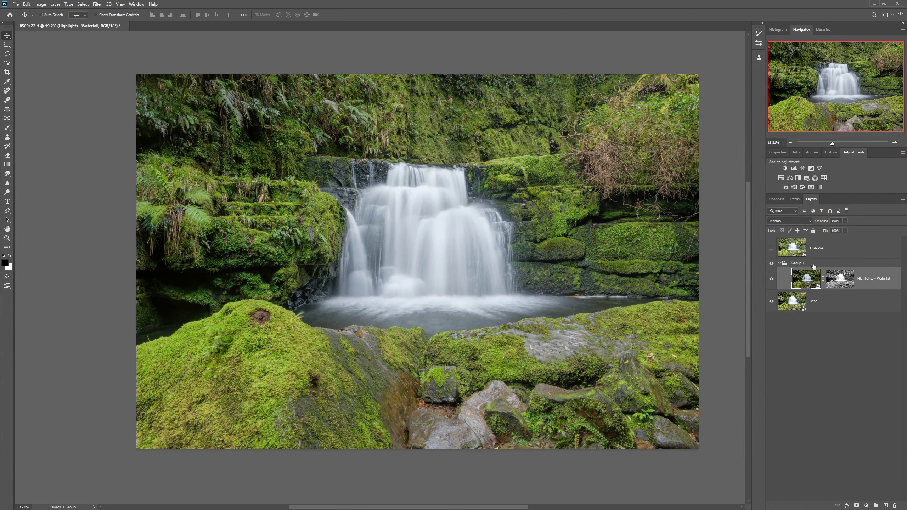
pyautogui.click(791, 263)
pyautogui.doubleClick(799, 263)
pyautogui.write('Highlights')
pyautogui.press('Return')
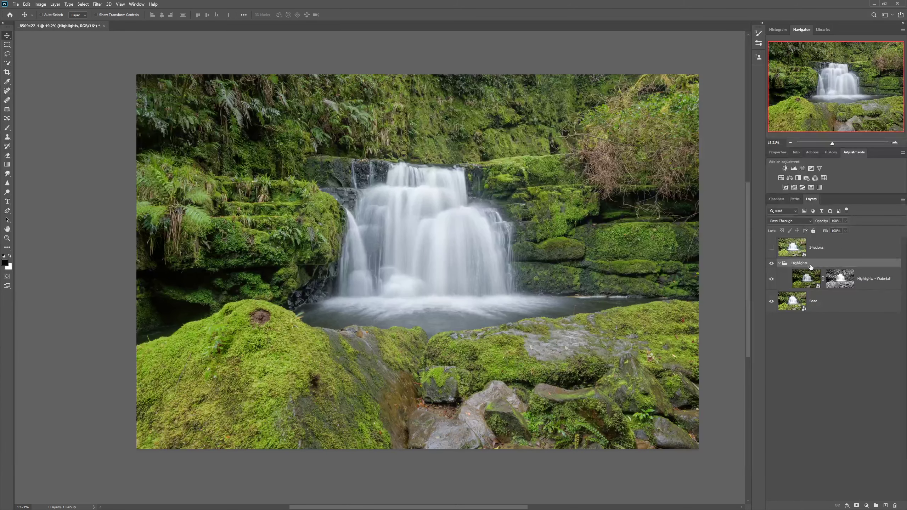
# Give the Highlights group an inverted black mask and paint white over the waterfall.
pyautogui.click(857, 506)
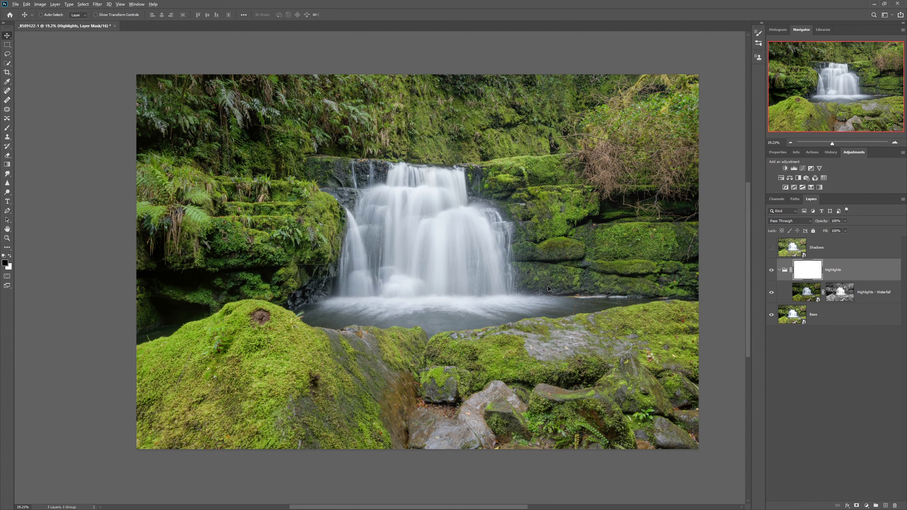
pyautogui.hotkey('ctrl', 'i')
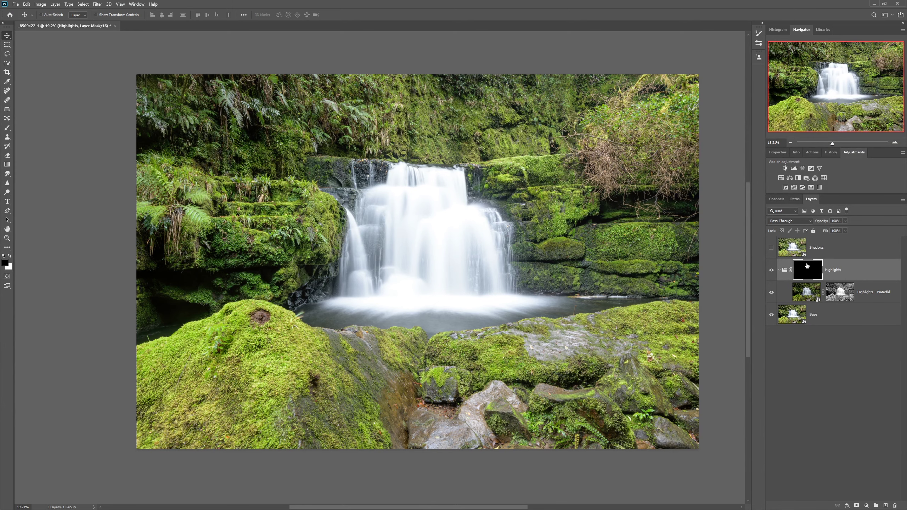
pyautogui.click(6, 129)
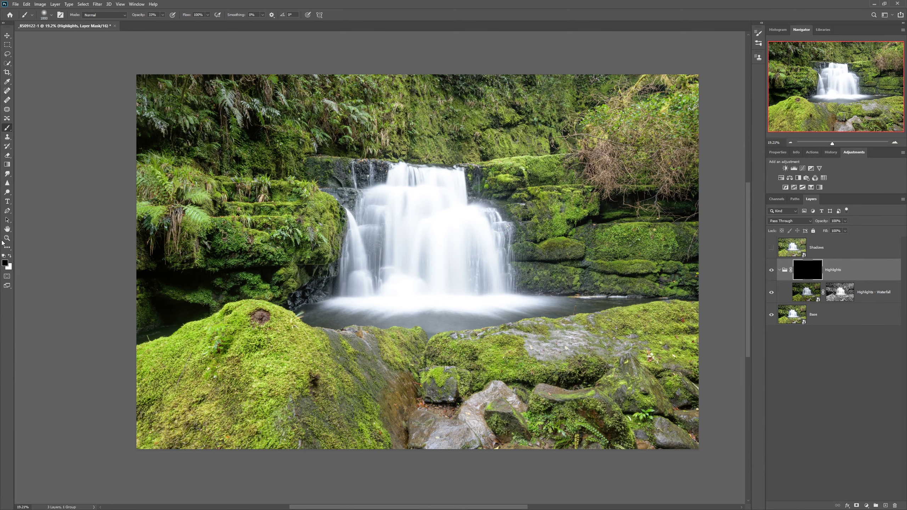
pyautogui.click(10, 255)
pyautogui.moveTo(420, 180); pyautogui.dragTo(425, 205)
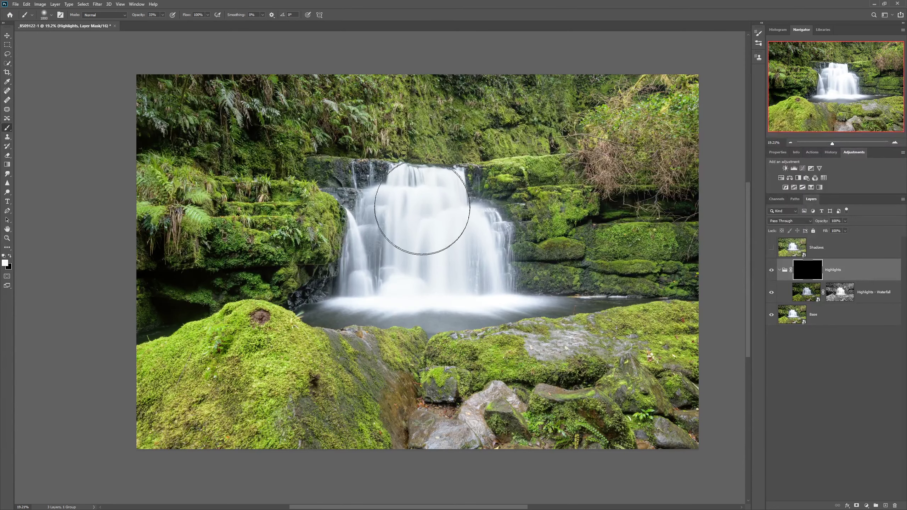
pyautogui.moveTo(161, 15); pyautogui.dragTo(162, 24)
pyautogui.moveTo(432, 223)
pyautogui.mouseDown()
pyautogui.moveTo(384, 233)
pyautogui.moveTo(450, 239)
pyautogui.moveTo(391, 240)
pyautogui.moveTo(491, 263)
pyautogui.moveTo(435, 206)
pyautogui.moveTo(385, 243)
pyautogui.moveTo(411, 279)
pyautogui.mouseUp()
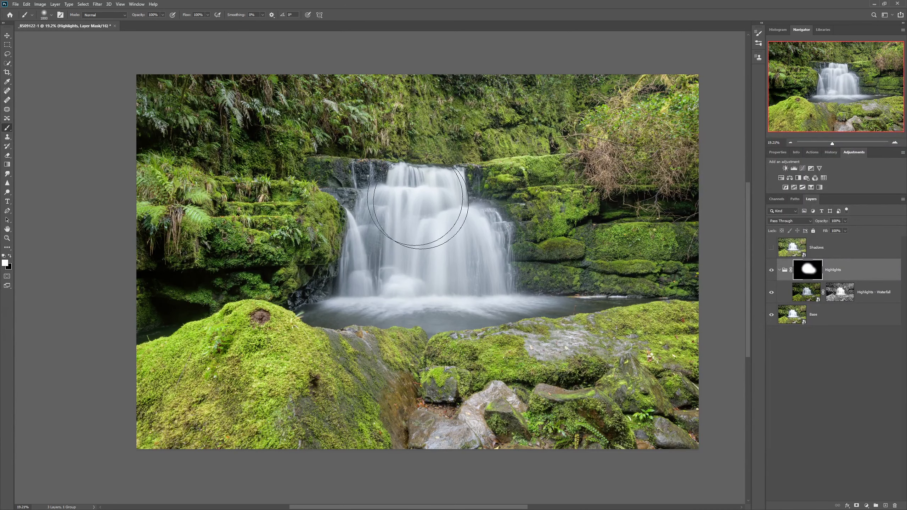
# With a 1100 px black brush, hide the highlights over the moss right of the waterfall.
pyautogui.click(773, 271)
pyautogui.click(772, 271)
pyautogui.click(772, 270)
pyautogui.click(772, 271)
pyautogui.press('[')
pyautogui.press('[')
pyautogui.press('[')
pyautogui.press('[')
pyautogui.press('[')
pyautogui.press('[')
pyautogui.press('[')
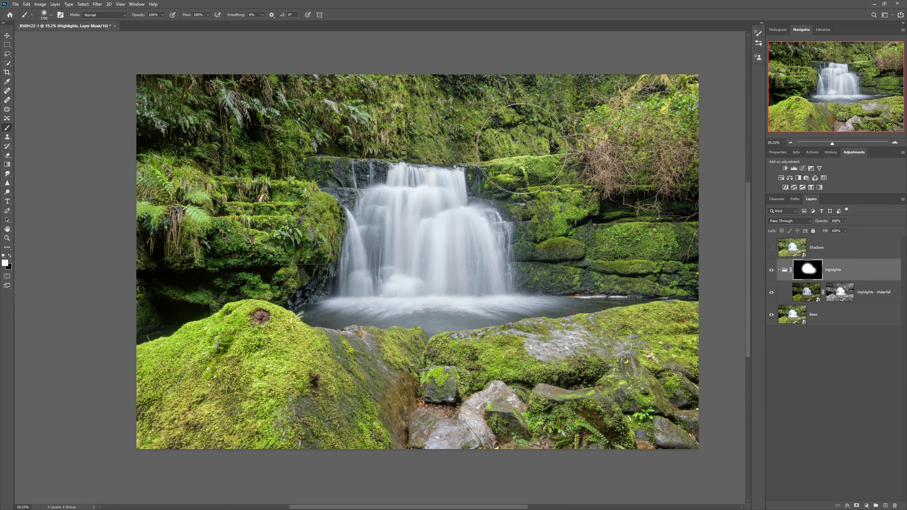
pyautogui.press('x')
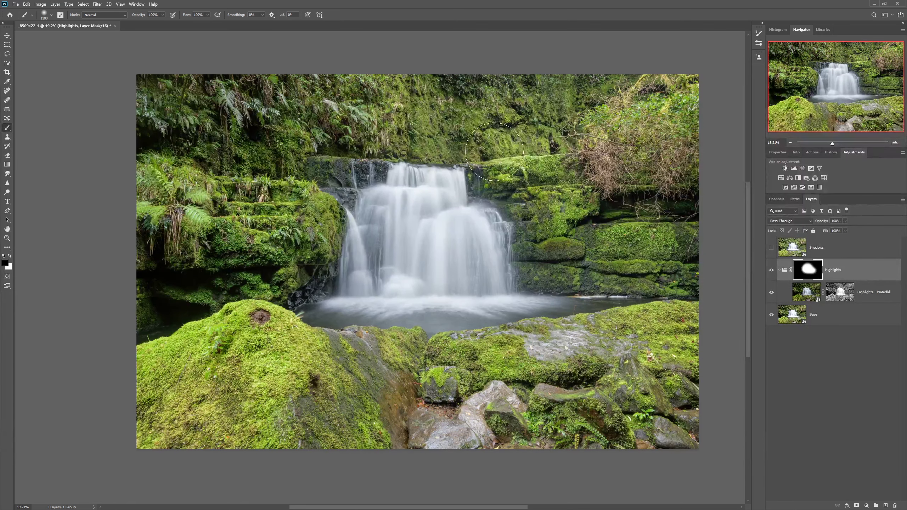
pyautogui.moveTo(537, 251); pyautogui.dragTo(549, 266)
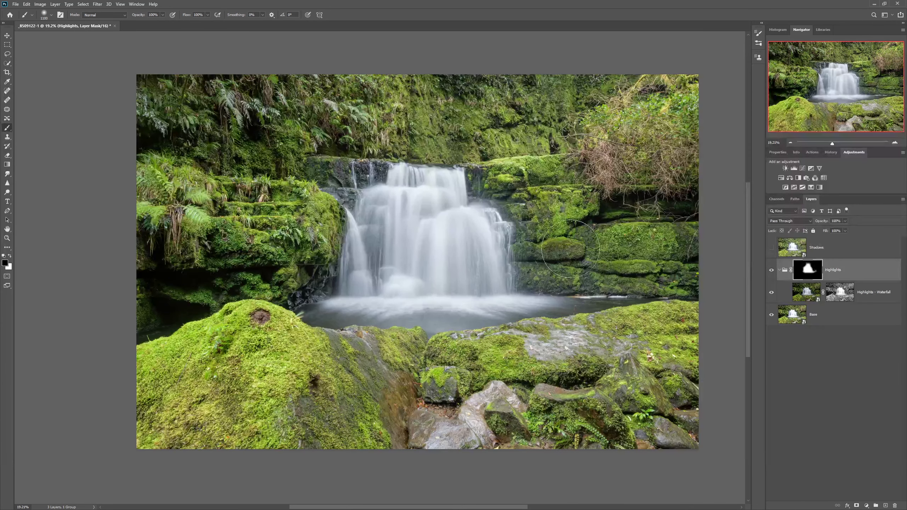
# Compare the Highlights group on and off, preview Shadows, and shrink the brush to 250.
pyautogui.click(772, 270)
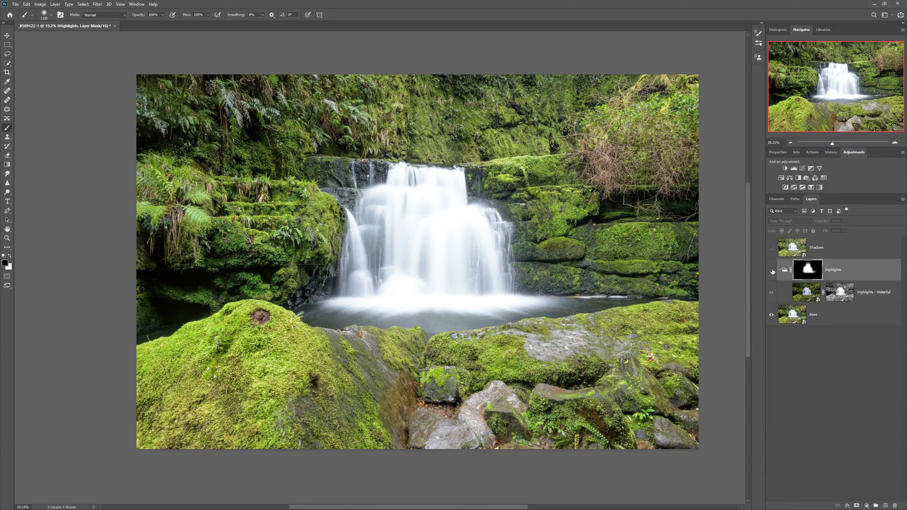
pyautogui.click(772, 270)
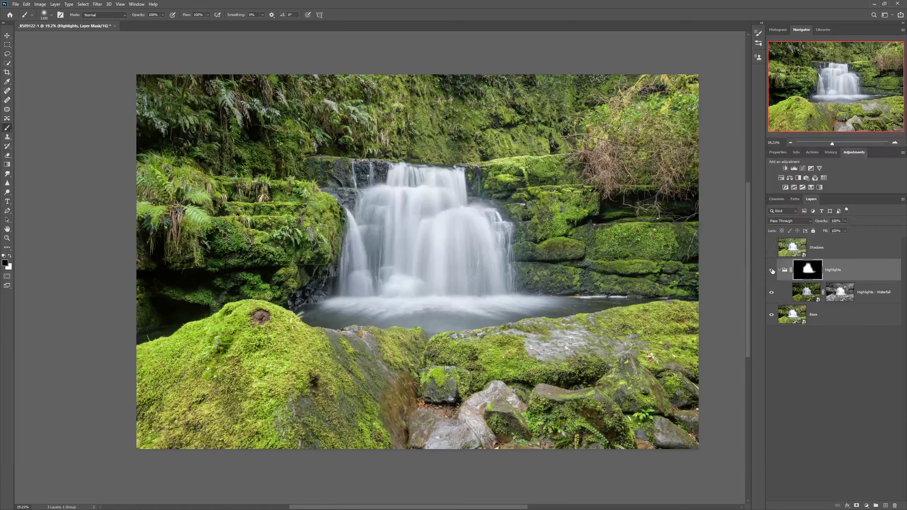
pyautogui.click(772, 248)
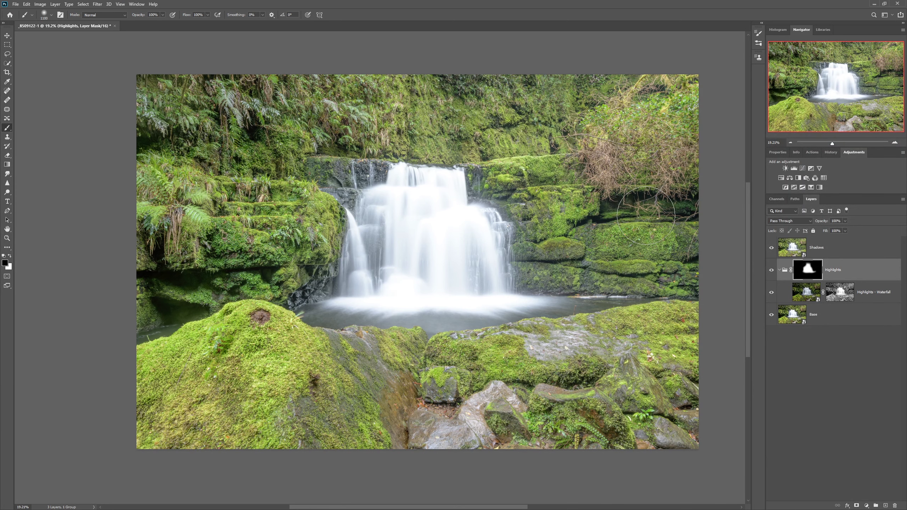
pyautogui.click(772, 250)
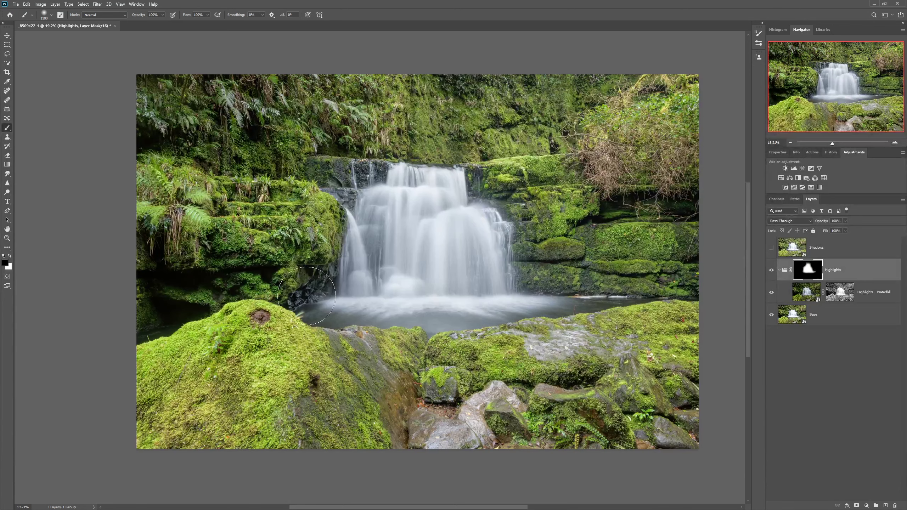
pyautogui.press('[')
pyautogui.press('[')
pyautogui.press('[')
pyautogui.press('[')
pyautogui.press('[')
pyautogui.press('[')
pyautogui.press('[')
pyautogui.press('[')
pyautogui.press('[')
# Add a mask to Shadows and fill it with the inverted merged image via Apply Image.
pyautogui.hotkey('alt', ']')
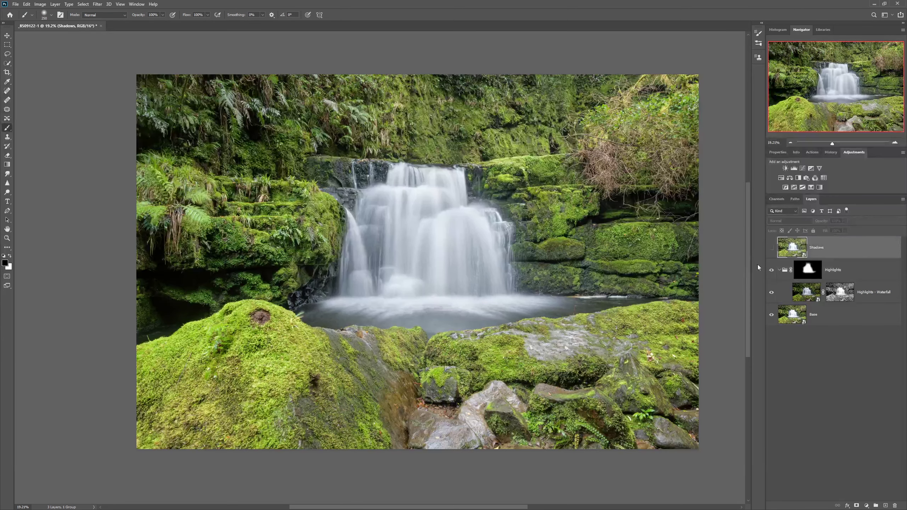
pyautogui.click(856, 506)
pyautogui.click(40, 4)
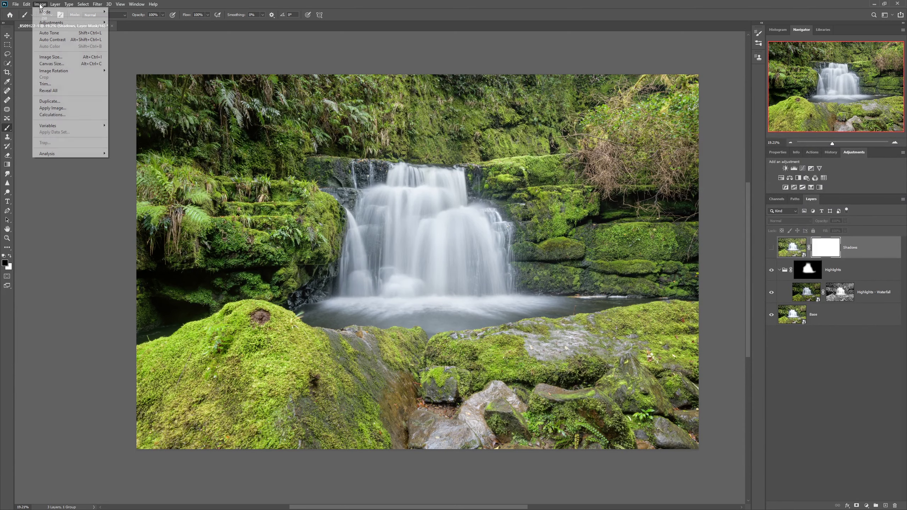
pyautogui.click(53, 108)
pyautogui.moveTo(629, 141); pyautogui.dragTo(563, 240)
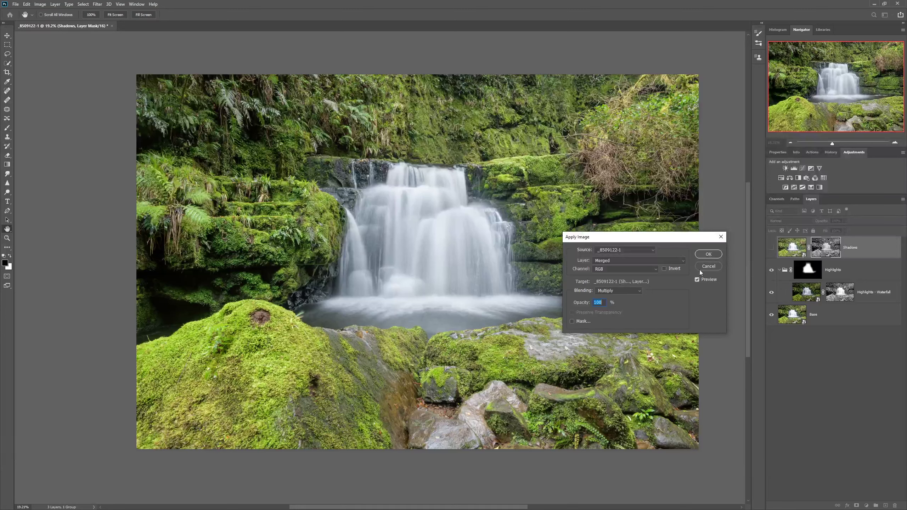
pyautogui.click(664, 269)
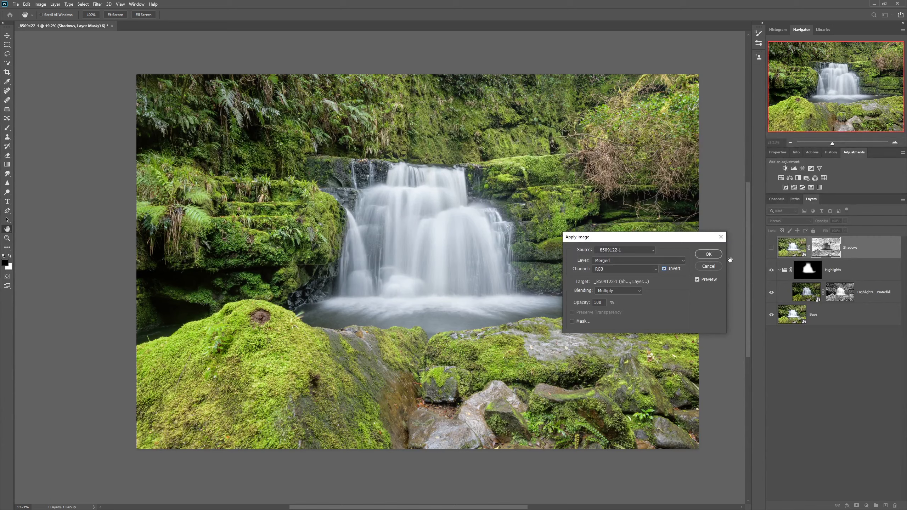
pyautogui.click(717, 256)
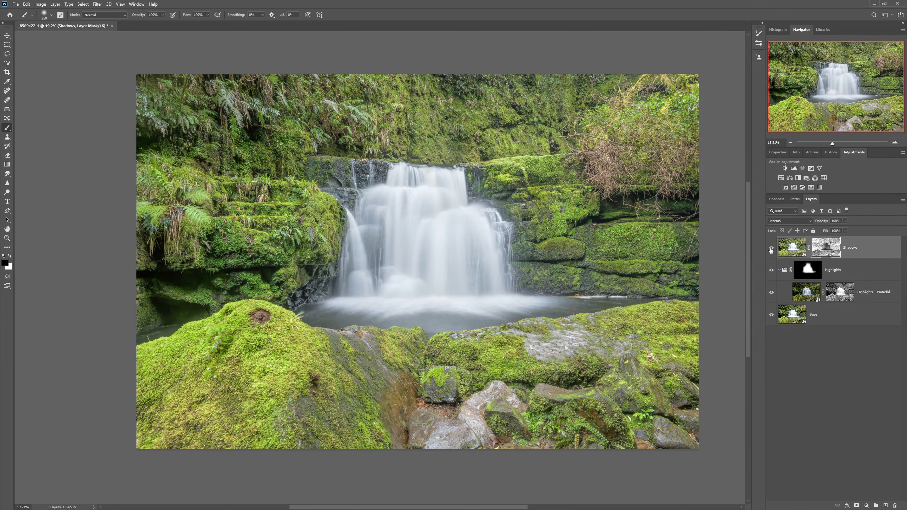
# Toggle the Shadows layer on and off to compare the result.
pyautogui.click(771, 248)
pyautogui.click(771, 248)
pyautogui.click(772, 249)
pyautogui.click(771, 249)
# View the Shadows mask alone and darken it with a steep Curves adjustment.
pyautogui.keyDown('alt'); pyautogui.click(826, 253); pyautogui.keyUp('alt')
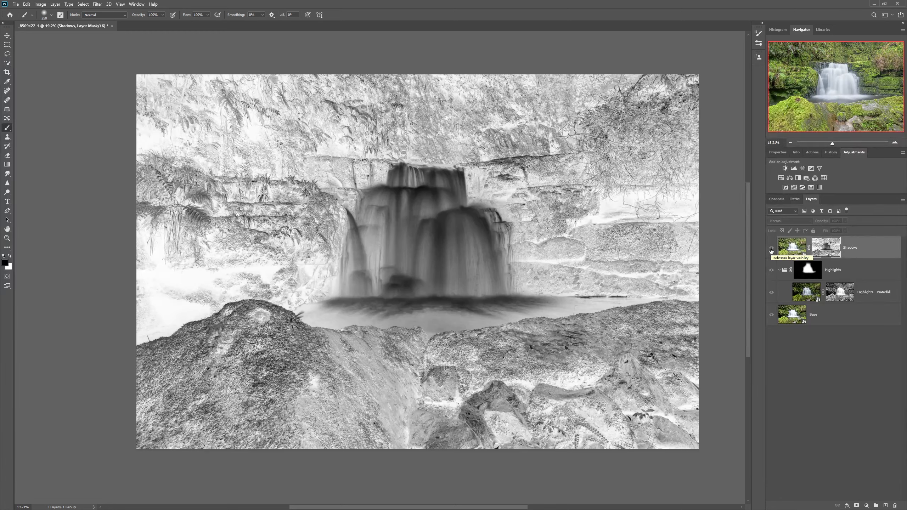
pyautogui.click(40, 4)
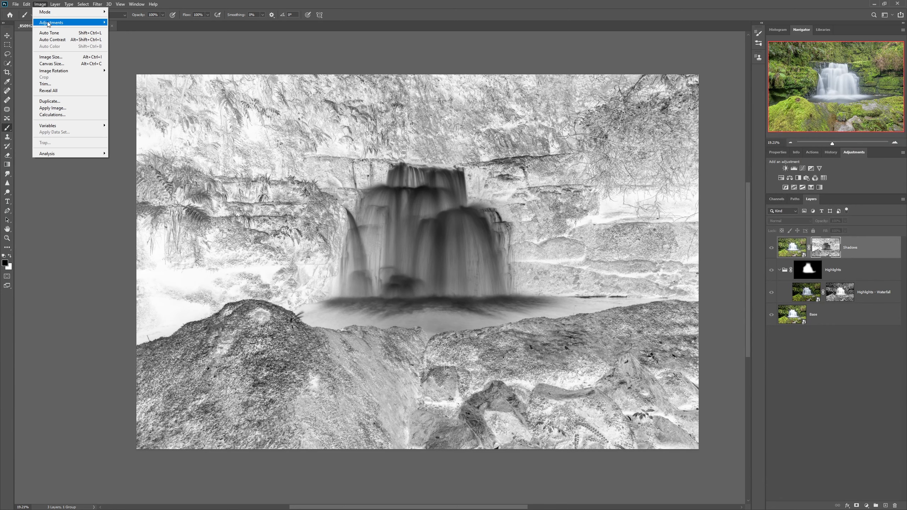
pyautogui.moveTo(50, 23)
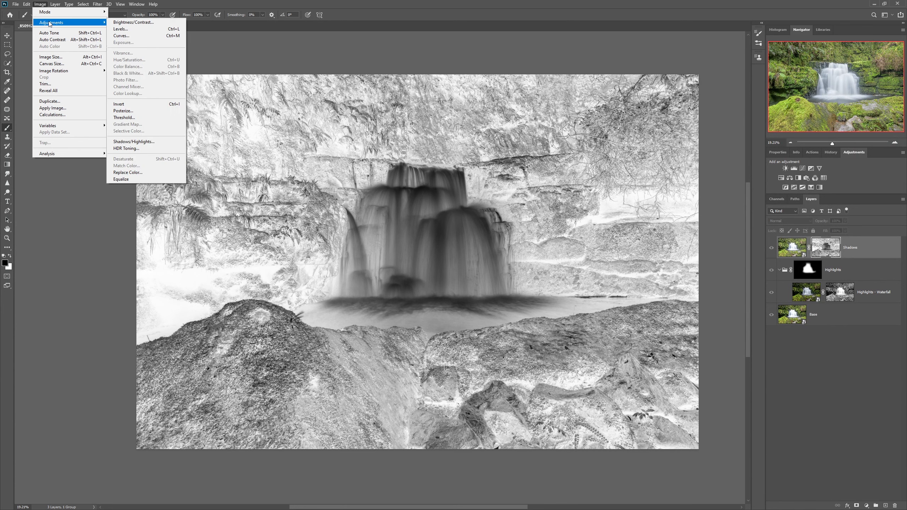
pyautogui.click(174, 36)
pyautogui.click(585, 352)
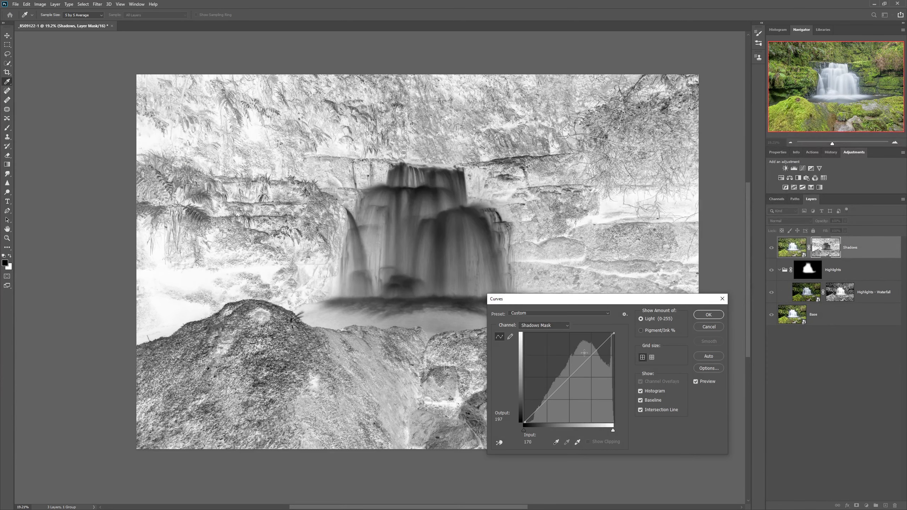
pyautogui.moveTo(575, 371); pyautogui.dragTo(596, 384)
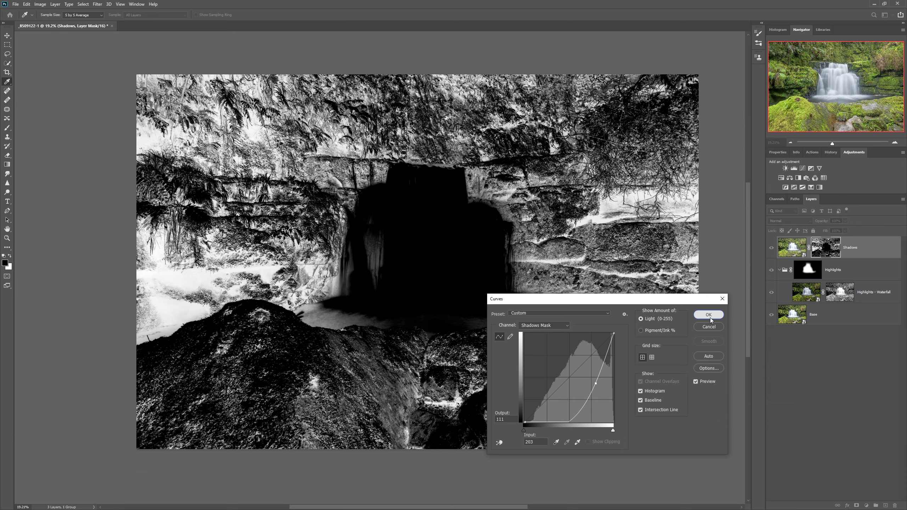
pyautogui.click(709, 317)
pyautogui.press('b')
pyautogui.hotkey('ctrl', '2')
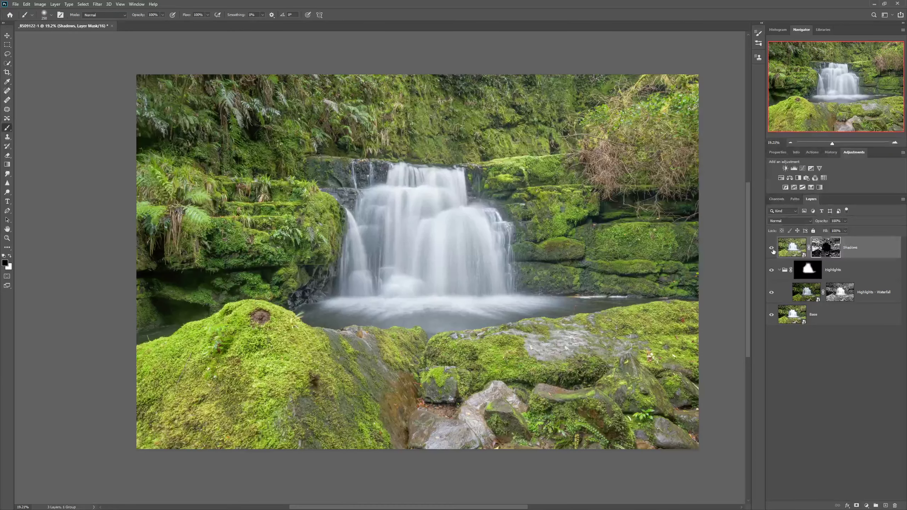
pyautogui.click(772, 249)
pyautogui.click(772, 250)
pyautogui.click(772, 249)
pyautogui.click(773, 249)
pyautogui.click(771, 249)
pyautogui.click(771, 249)
# Lower the Base layer's Camera Raw exposure to -0.35.
pyautogui.click(794, 314)
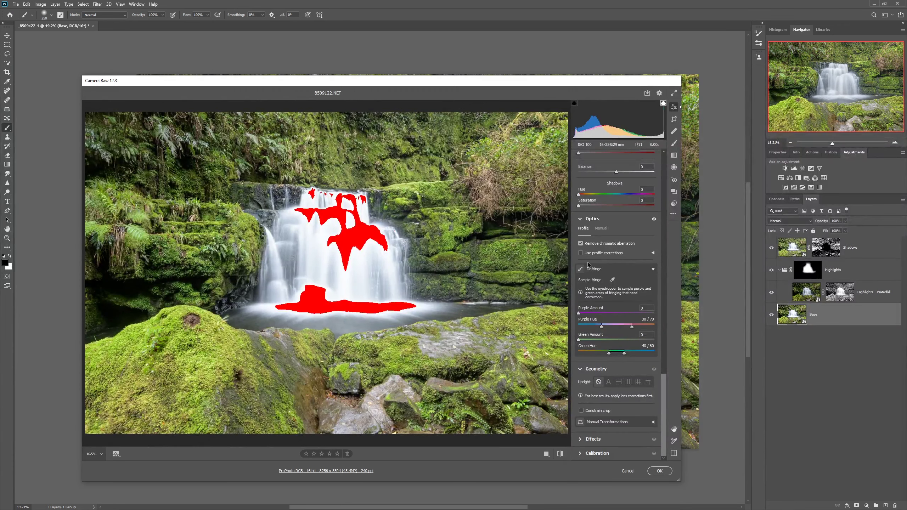
pyautogui.moveTo(665, 388); pyautogui.dragTo(662, 149)
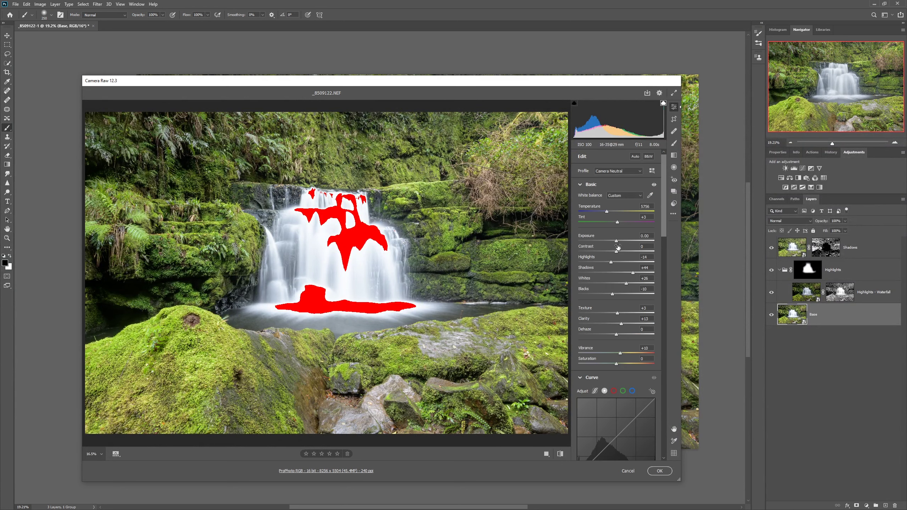
pyautogui.moveTo(619, 243); pyautogui.dragTo(616, 243)
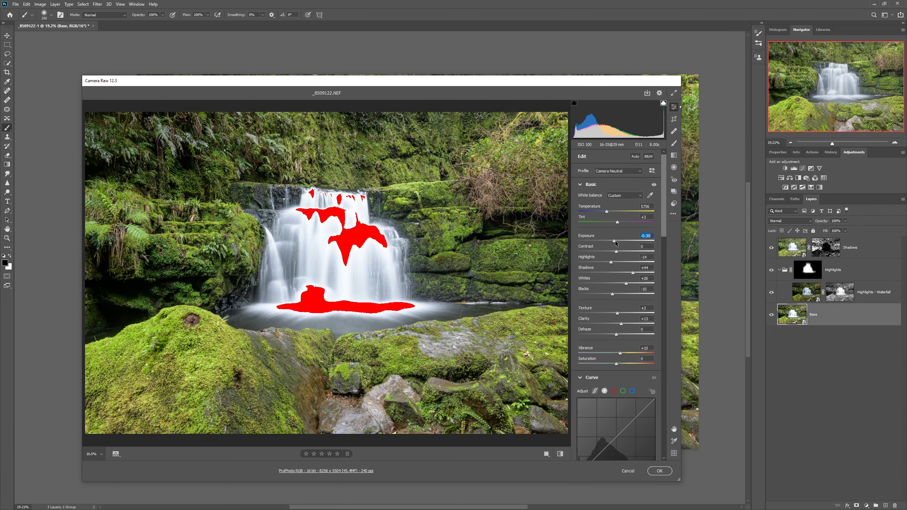
pyautogui.moveTo(616, 243); pyautogui.dragTo(615, 243)
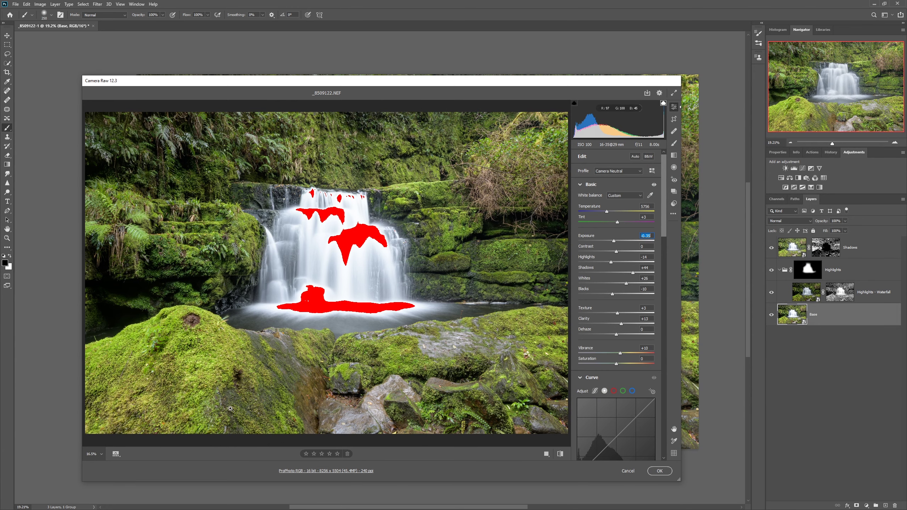
# Darken the lower-left foreground with a -0.55 radial filter and a -0.35 copy on the right.
pyautogui.click(675, 169)
pyautogui.moveTo(157, 415); pyautogui.dragTo(387, 297)
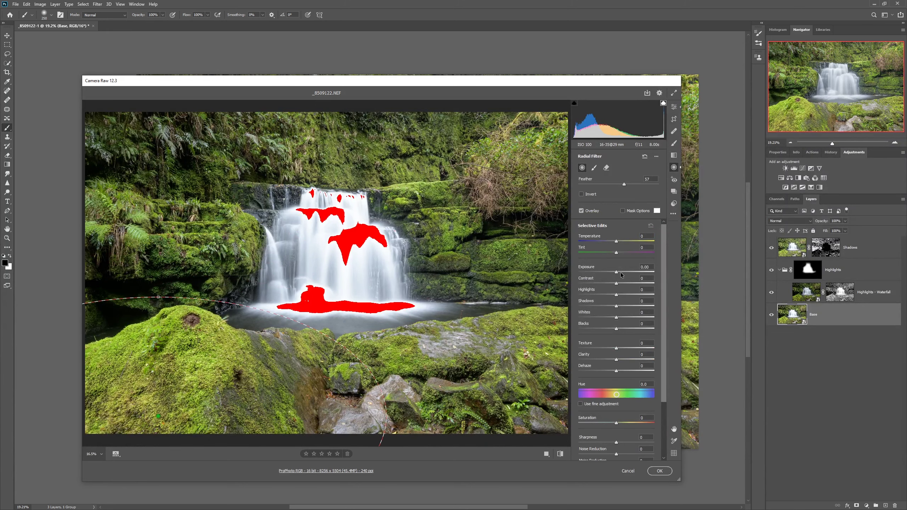
pyautogui.moveTo(617, 275); pyautogui.dragTo(613, 276)
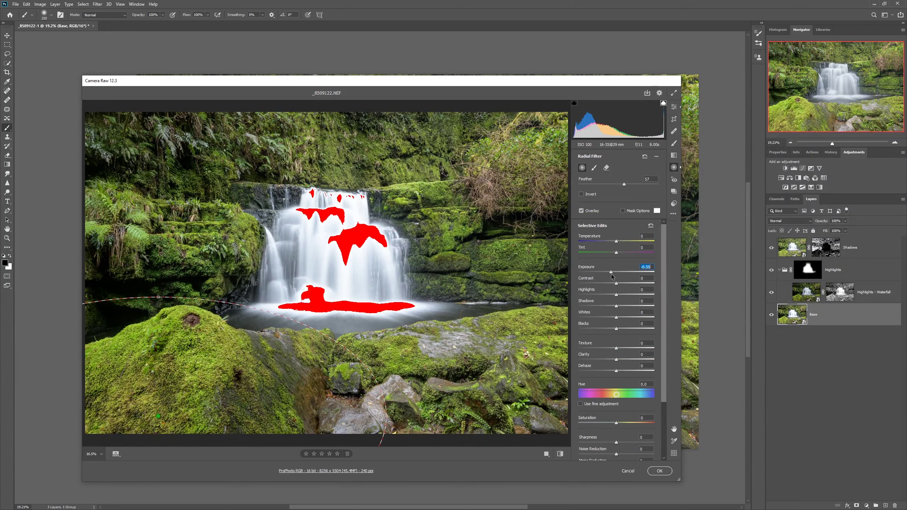
pyautogui.rightClick(164, 420)
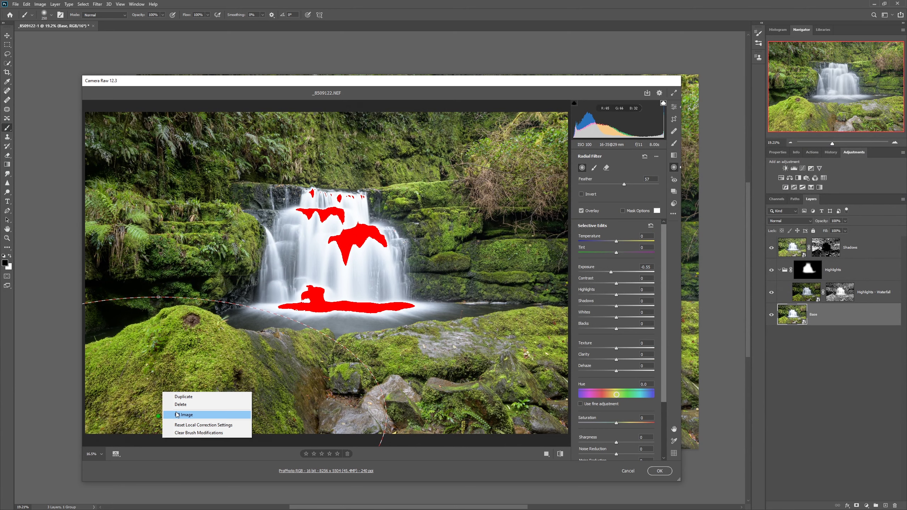
pyautogui.click(171, 405)
pyautogui.moveTo(158, 418); pyautogui.dragTo(568, 417)
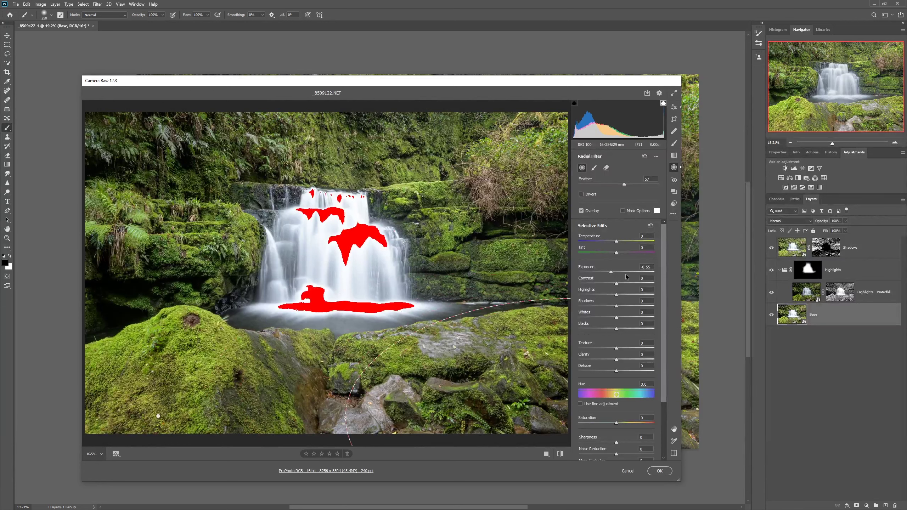
pyautogui.moveTo(611, 273); pyautogui.dragTo(614, 275)
pyautogui.click(659, 471)
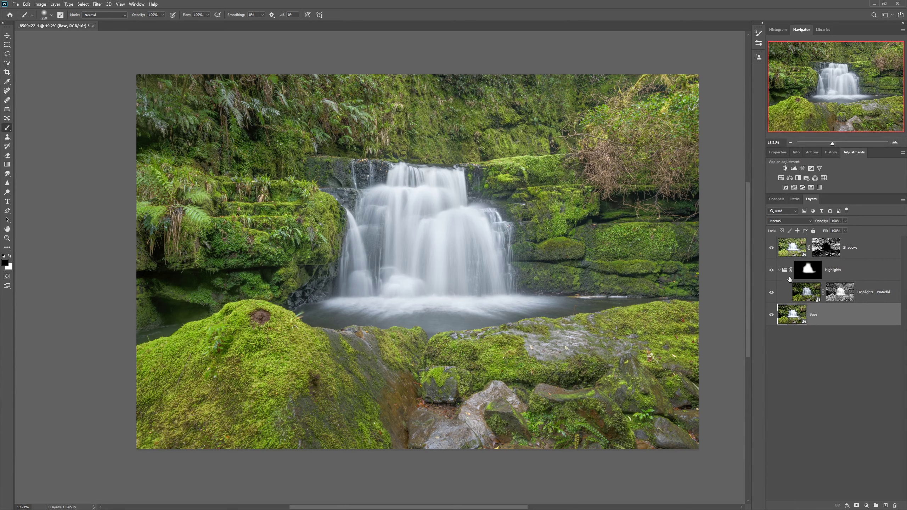
# Set the Highlights - Waterfall Camera Raw Exposure to +1.10 and raise Whites to +52.
pyautogui.click(806, 292)
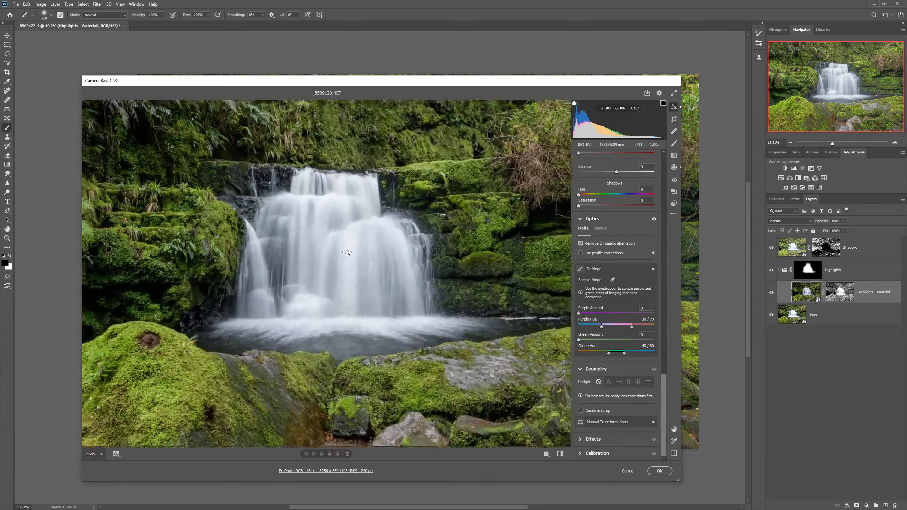
pyautogui.click(349, 248)
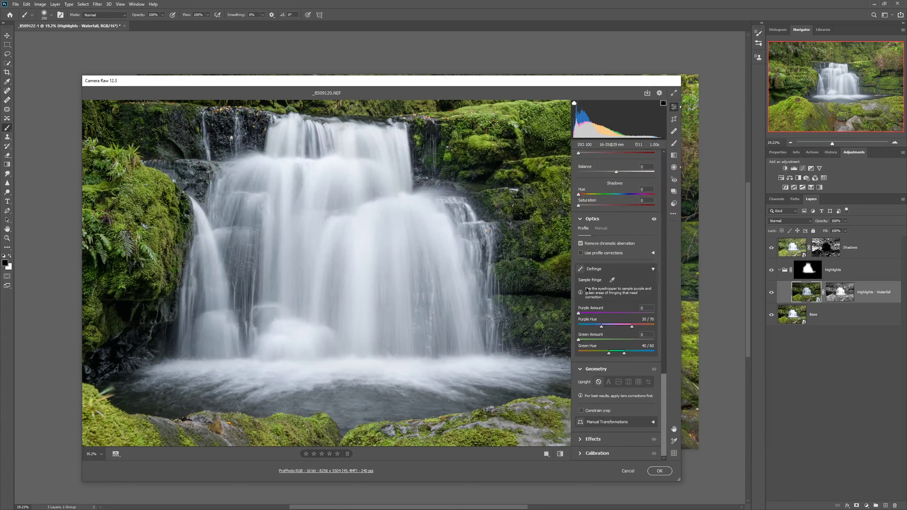
pyautogui.moveTo(665, 389); pyautogui.dragTo(658, 144)
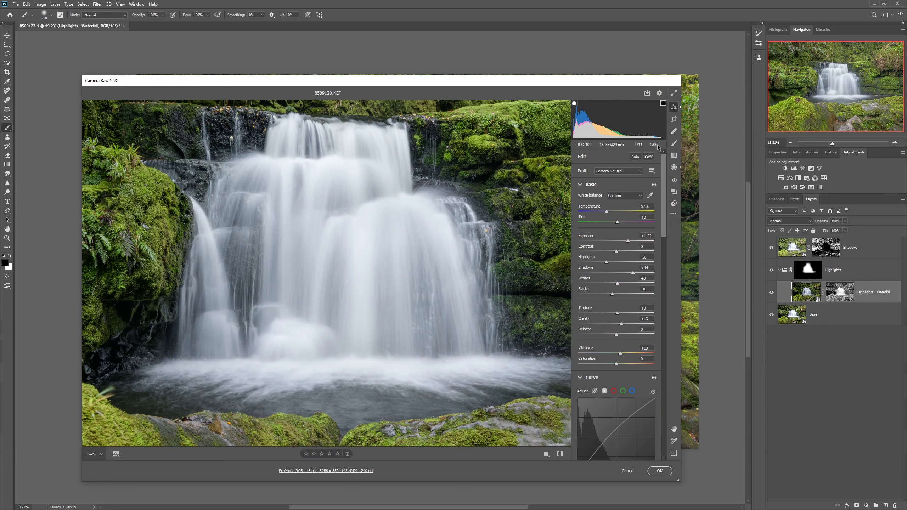
pyautogui.moveTo(629, 244); pyautogui.dragTo(625, 246)
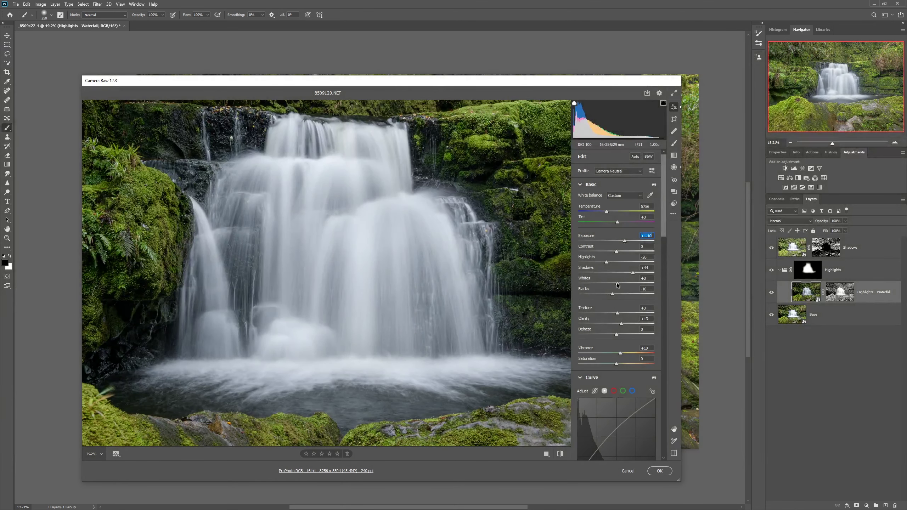
pyautogui.moveTo(618, 284); pyautogui.dragTo(626, 286)
pyautogui.moveTo(626, 284)
pyautogui.mouseDown()
pyautogui.moveTo(653, 286)
pyautogui.moveTo(638, 291)
pyautogui.mouseUp()
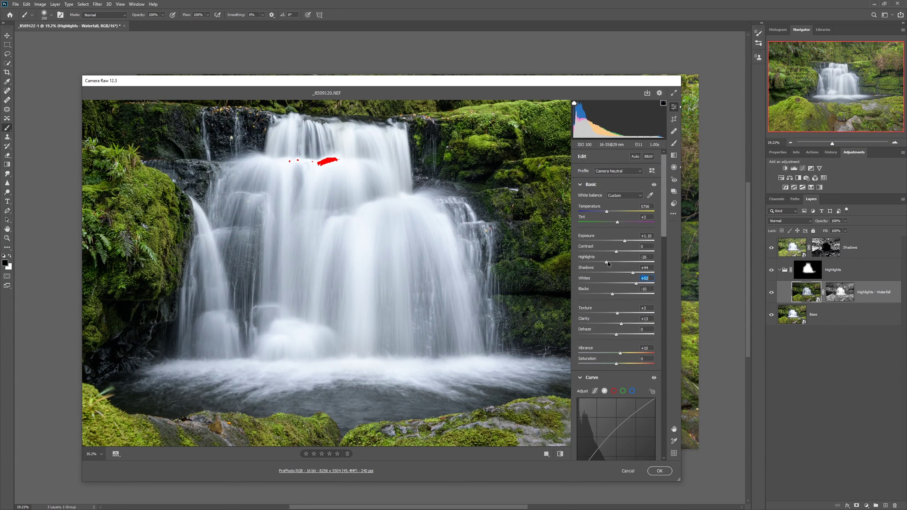
# Pull Highlights to -38 and Blacks to -31, apply, then inspect the layer mask alone.
pyautogui.moveTo(607, 261); pyautogui.dragTo(602, 262)
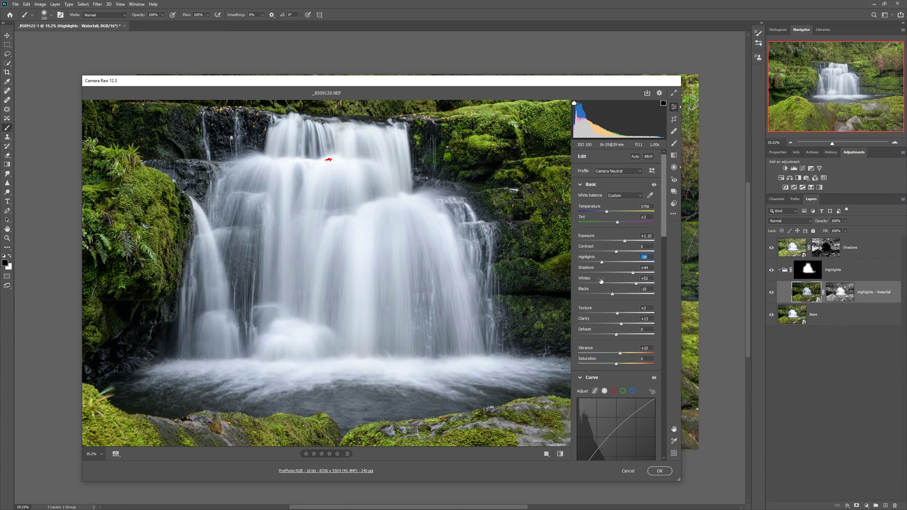
pyautogui.click(614, 295)
pyautogui.moveTo(614, 295); pyautogui.dragTo(625, 334)
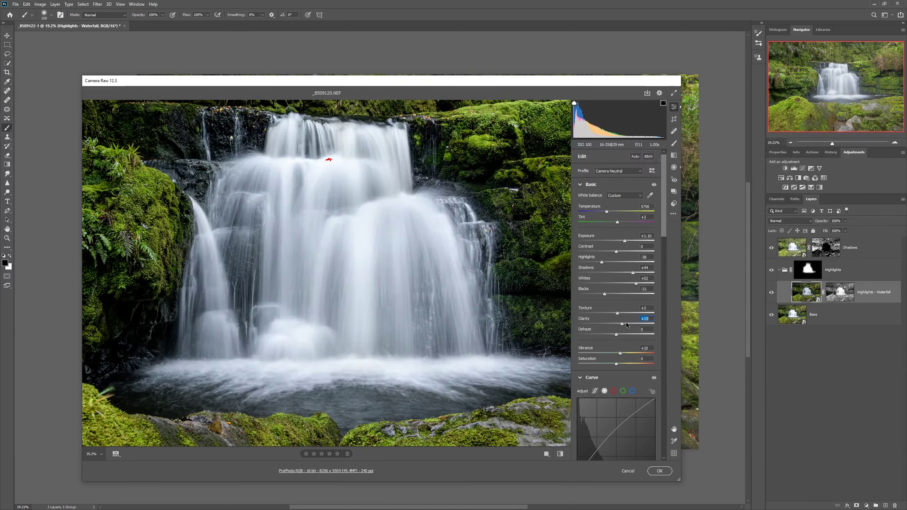
pyautogui.click(660, 471)
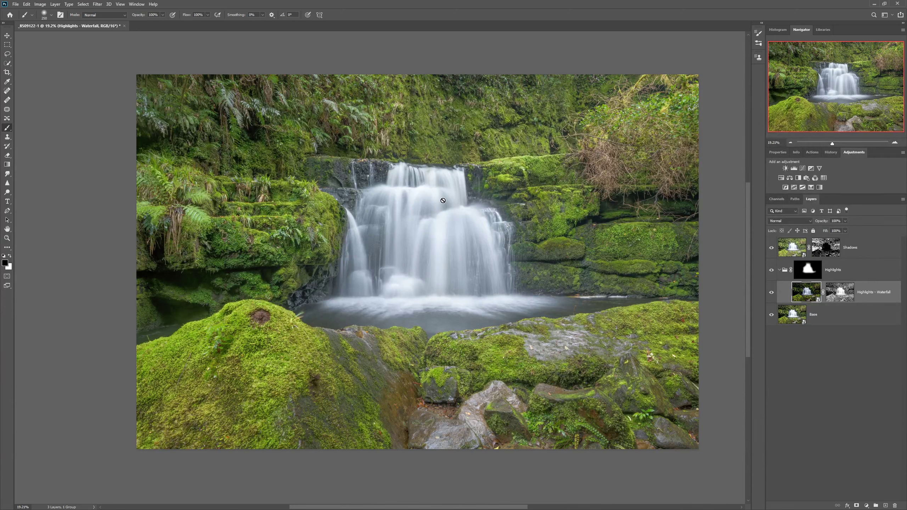
pyautogui.keyDown('alt'); pyautogui.click(838, 292); pyautogui.keyUp('alt')
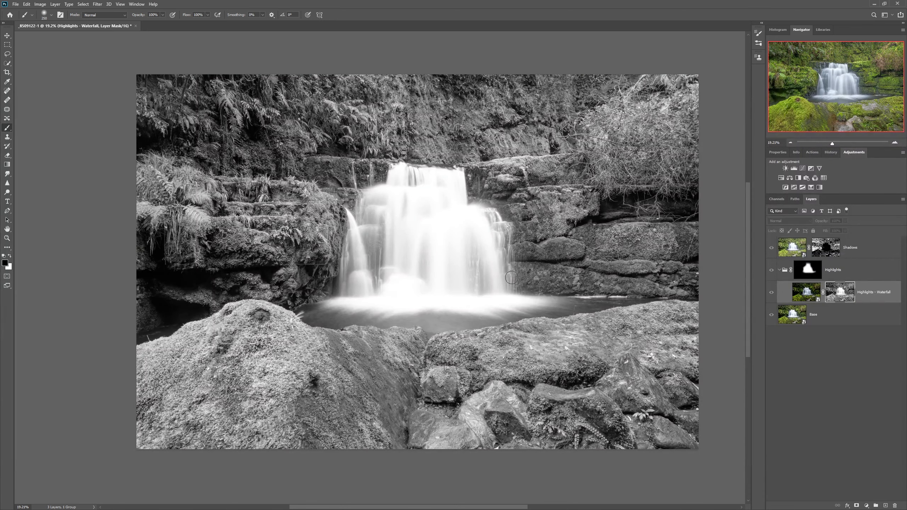
pyautogui.click(844, 422)
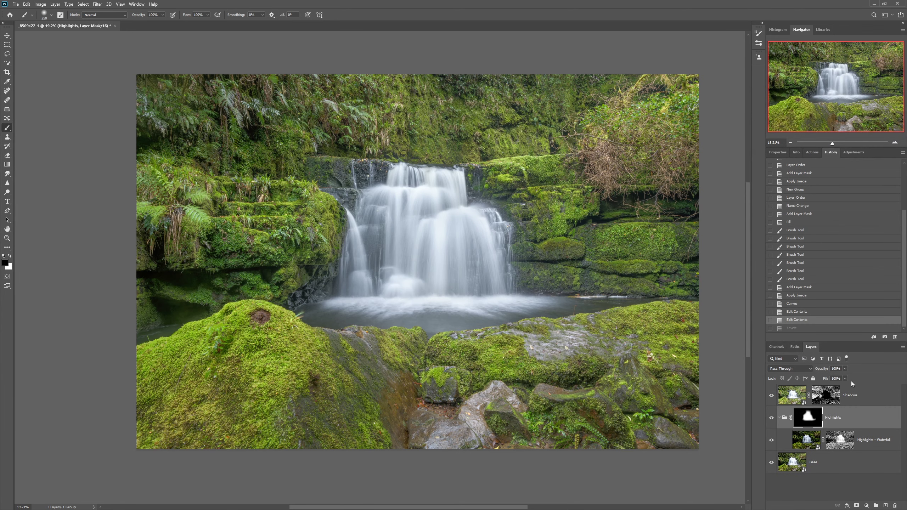
# Select Shadows, move it into a new Group 1, and add a white mask to the group.
pyautogui.click(866, 392)
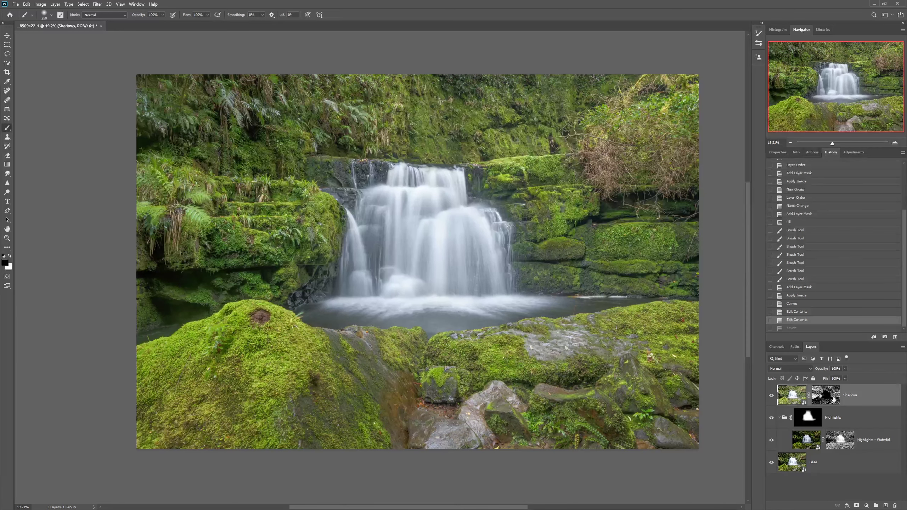
pyautogui.click(829, 397)
pyautogui.click(793, 395)
pyautogui.click(876, 508)
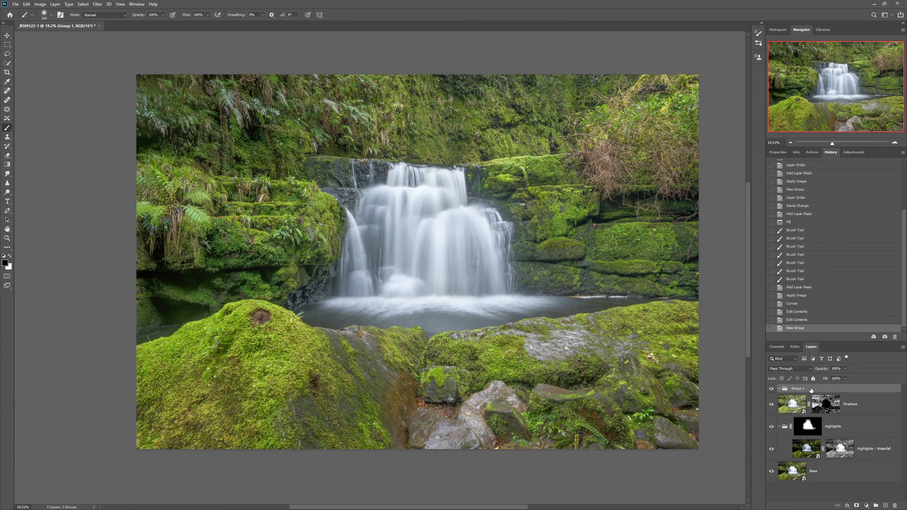
pyautogui.moveTo(861, 406); pyautogui.dragTo(869, 389)
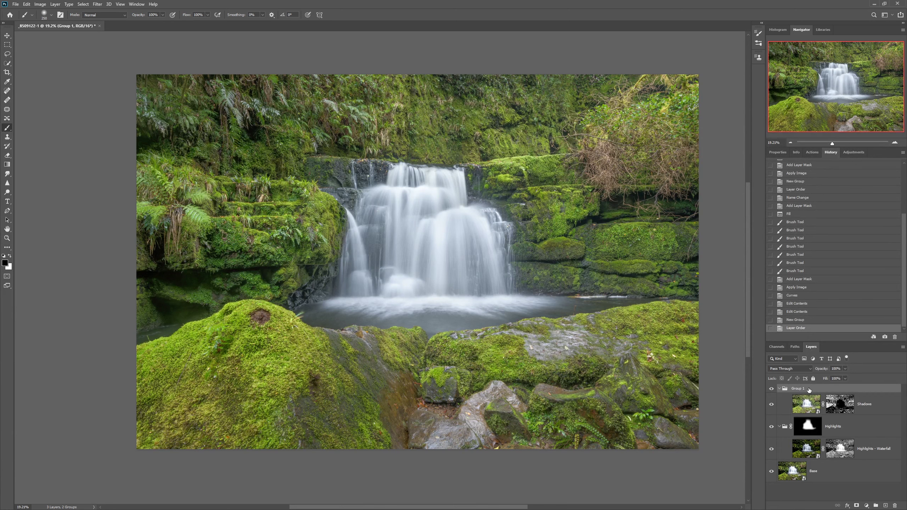
pyautogui.click(857, 506)
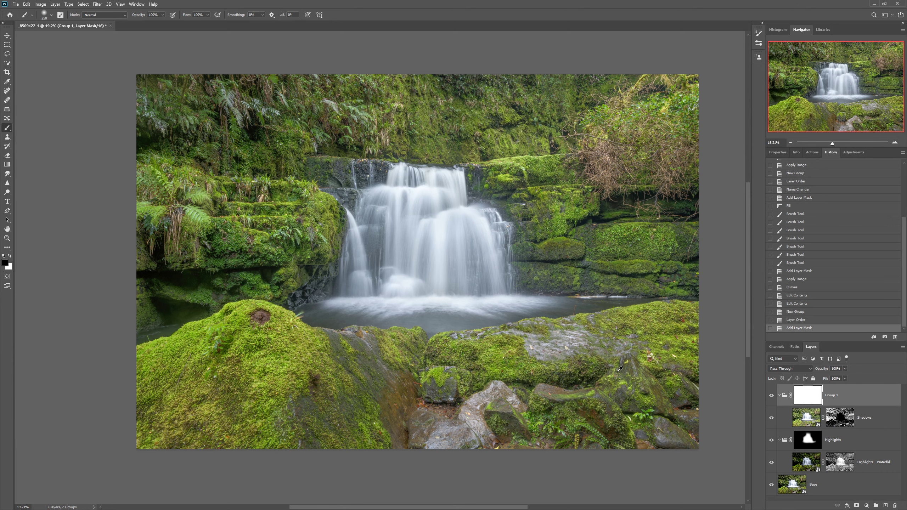
# Fill Group 1's mask with black, then paint white over the upper-left forest with a 300 brush.
pyautogui.hotkey('alt', 'BackSpace')
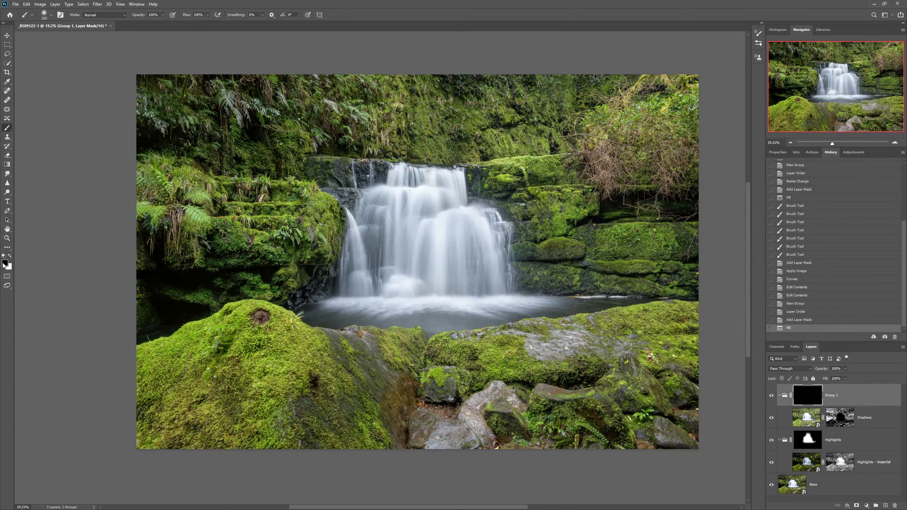
pyautogui.press('x')
pyautogui.press(']')
pyautogui.press(']')
pyautogui.press(']')
pyautogui.press(']')
pyautogui.press(']')
pyautogui.click(256, 128)
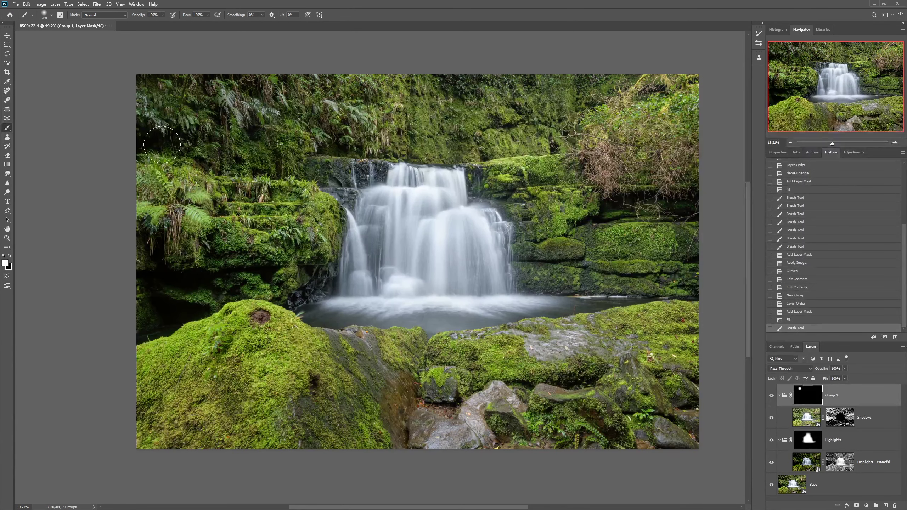
pyautogui.click(161, 143)
pyautogui.click(179, 76)
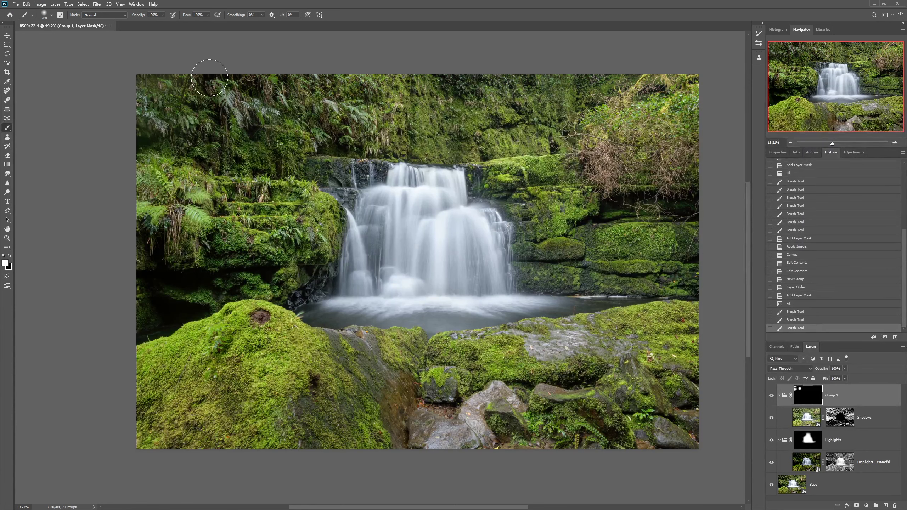
pyautogui.click(243, 80)
# Paint the top-centre forest, right mossy ledge, area above the falls and upper-right foliage onto the mask.
pyautogui.click(444, 73)
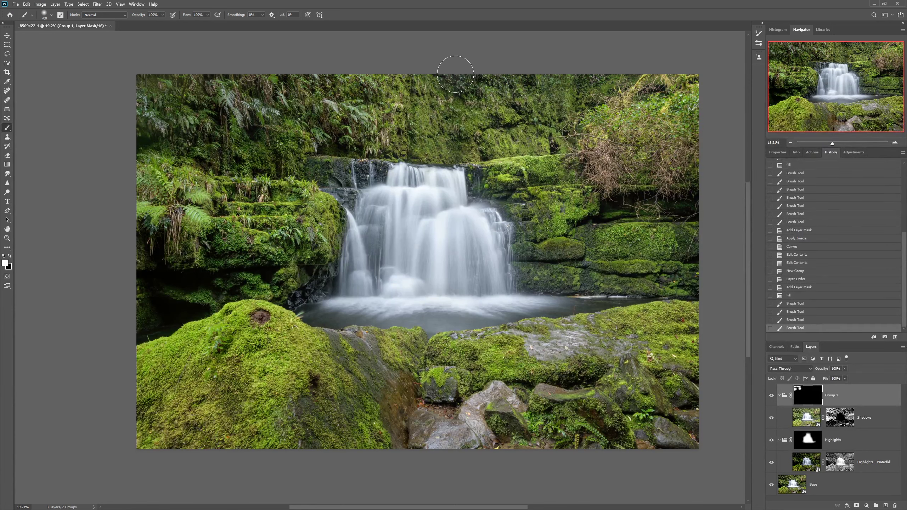
pyautogui.moveTo(626, 217)
pyautogui.mouseDown()
pyautogui.moveTo(607, 208)
pyautogui.moveTo(589, 218)
pyautogui.mouseUp()
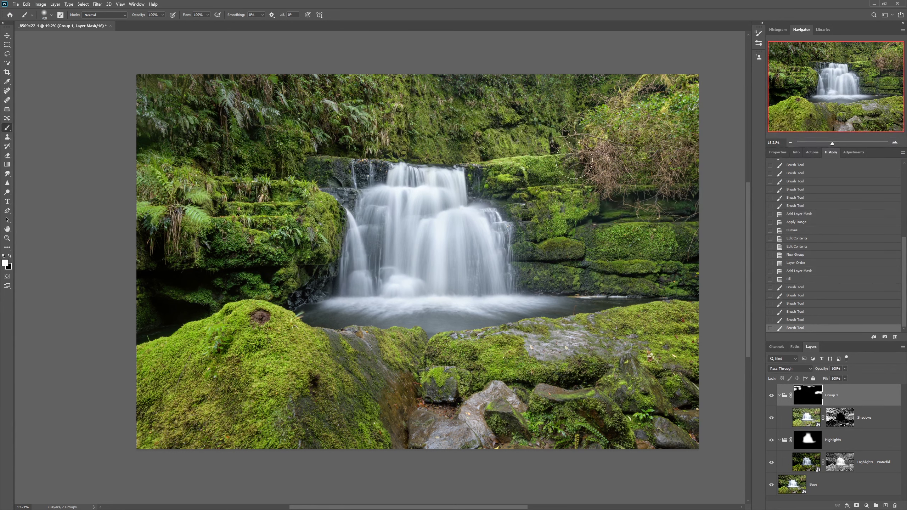
pyautogui.press('[')
pyautogui.press('[')
pyautogui.press('[')
pyautogui.moveTo(321, 150)
pyautogui.mouseDown()
pyautogui.moveTo(346, 151)
pyautogui.moveTo(343, 131)
pyautogui.moveTo(375, 159)
pyautogui.moveTo(376, 148)
pyautogui.mouseUp()
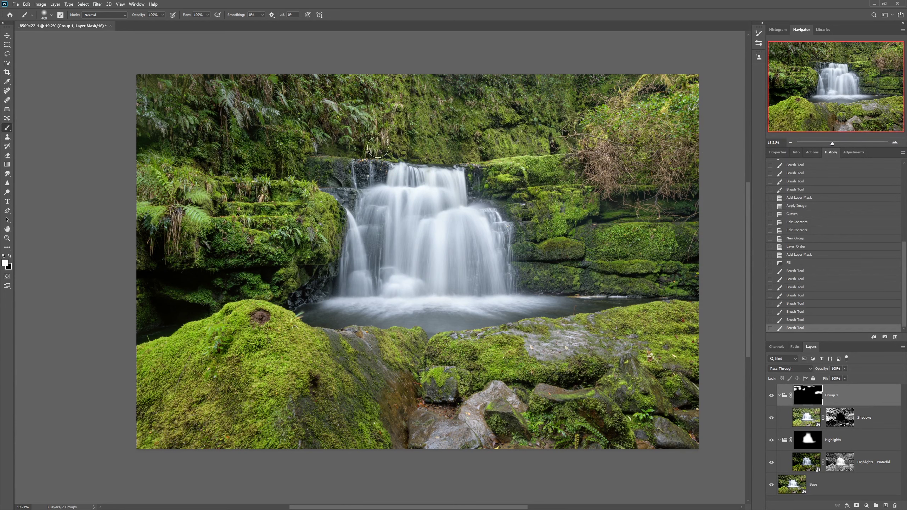
pyautogui.press('[')
pyautogui.press('[')
pyautogui.press('[')
pyautogui.press('[')
pyautogui.click(402, 132)
pyautogui.moveTo(494, 124); pyautogui.dragTo(532, 121)
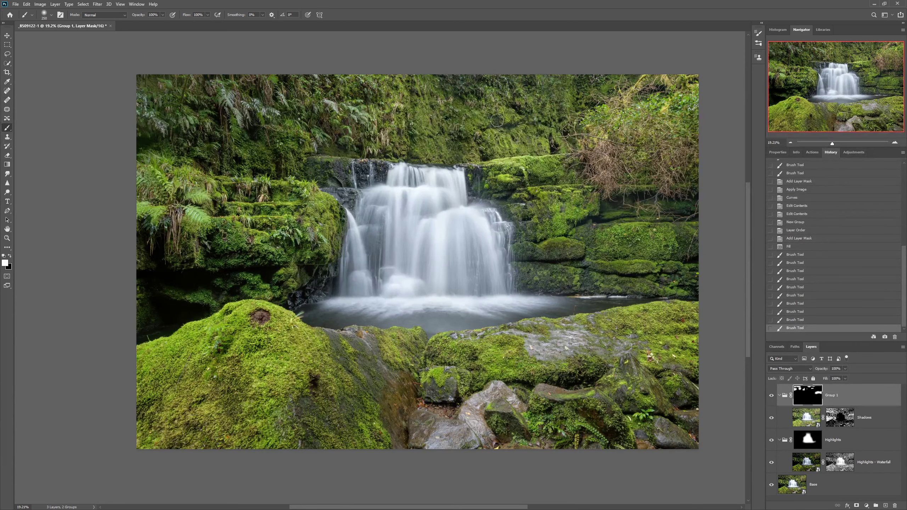
# Undo the last brush stroke and set the brush opacity to 51%.
pyautogui.hotkey('ctrl', 'z')
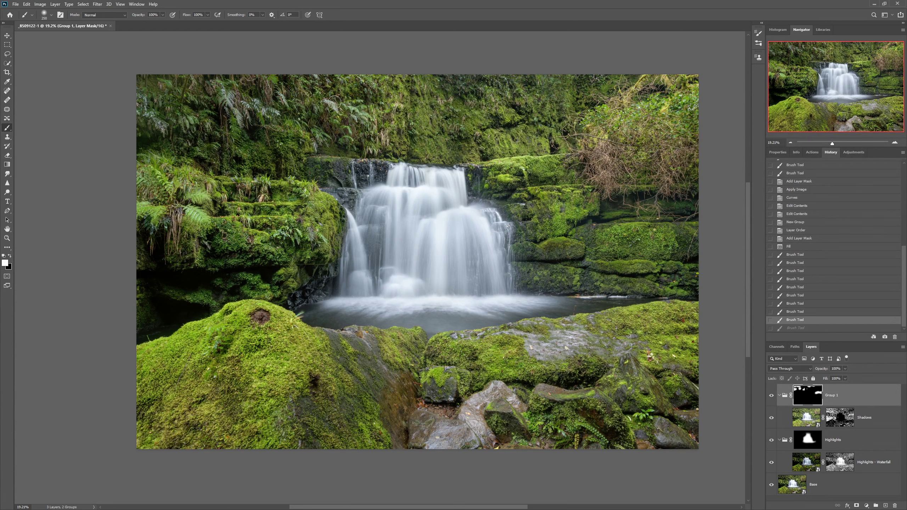
pyautogui.click(163, 15)
pyautogui.click(496, 121)
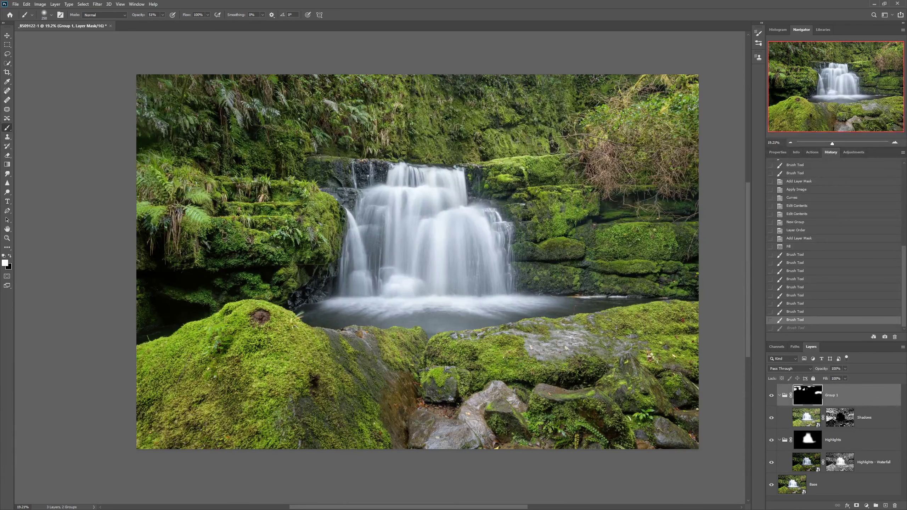
# Softly dab the right side, then paint the left-centre rocks and ledges with a very large brush.
pyautogui.moveTo(556, 146); pyautogui.dragTo(566, 137)
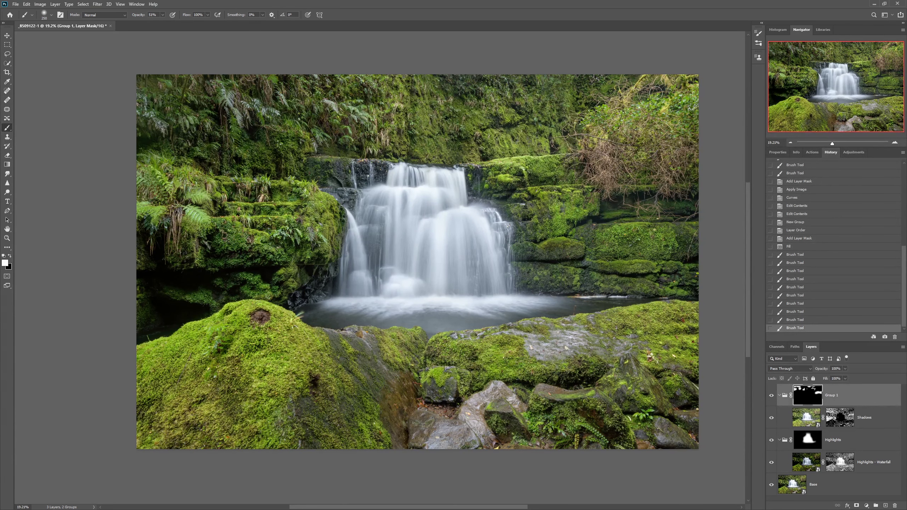
pyautogui.click(647, 210)
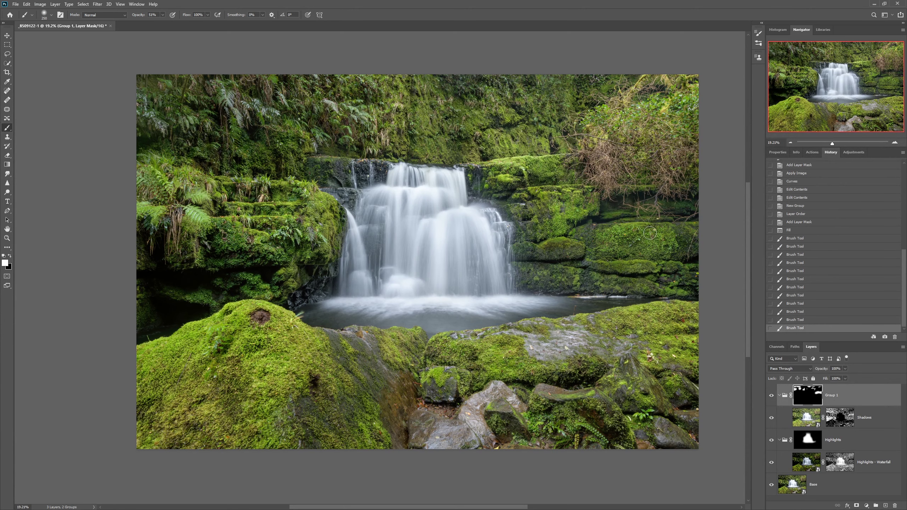
pyautogui.press(']')
pyautogui.press(']')
pyautogui.press(']')
pyautogui.press(']')
pyautogui.press(']')
pyautogui.press(']')
pyautogui.press(']')
pyautogui.press(']')
pyautogui.press(']')
pyautogui.press(']')
pyautogui.press(']')
pyautogui.press(']')
pyautogui.press(']')
pyautogui.press(']')
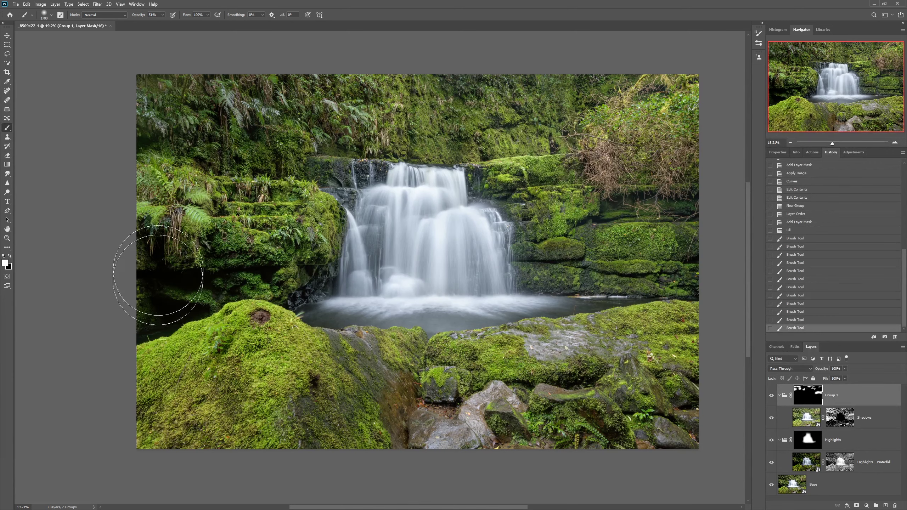
pyautogui.press(']')
pyautogui.moveTo(215, 283); pyautogui.dragTo(156, 263)
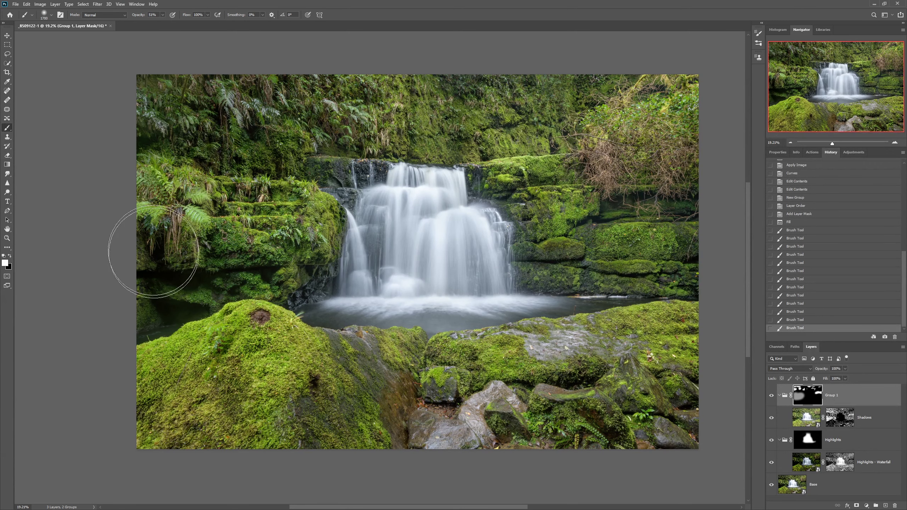
pyautogui.moveTo(179, 306); pyautogui.dragTo(162, 300)
# Paint the left ledges, the dark area below them and the lower-left rocks at brush sizes 900 and 700.
pyautogui.press('[')
pyautogui.press('[')
pyautogui.press('[')
pyautogui.press('[')
pyautogui.press('[')
pyautogui.press('[')
pyautogui.press('[')
pyautogui.press('[')
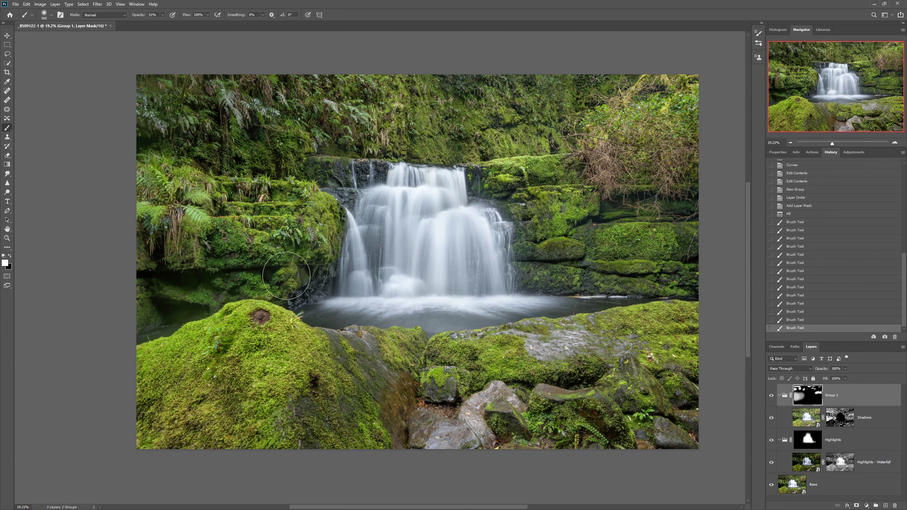
pyautogui.moveTo(182, 281)
pyautogui.mouseDown()
pyautogui.moveTo(200, 279)
pyautogui.moveTo(192, 278)
pyautogui.mouseUp()
pyautogui.press('[')
pyautogui.press('[')
pyautogui.moveTo(147, 247); pyautogui.dragTo(157, 252)
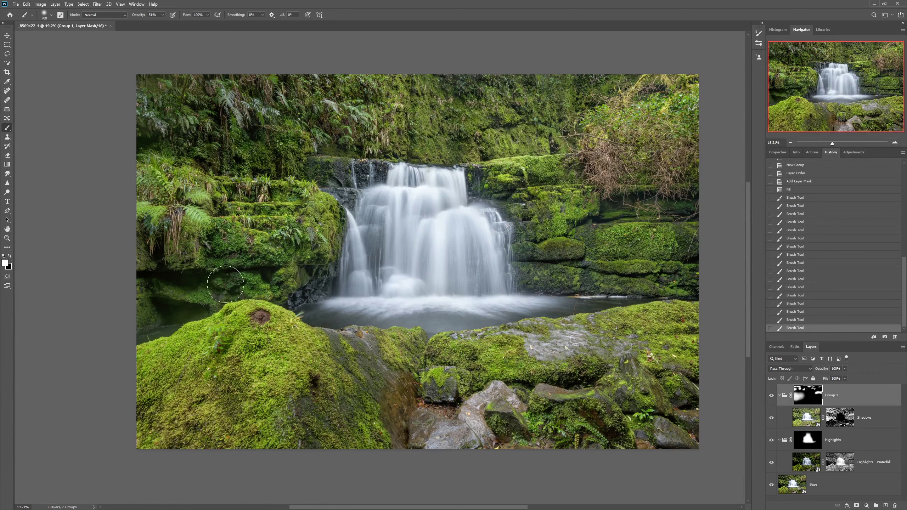
pyautogui.moveTo(247, 274); pyautogui.dragTo(318, 277)
pyautogui.moveTo(276, 302)
pyautogui.mouseDown()
pyautogui.moveTo(137, 312)
pyautogui.moveTo(186, 317)
pyautogui.moveTo(175, 319)
pyautogui.mouseUp()
# Brush the right-hand mossy ledges onto the mask, then resize the brush up to 800.
pyautogui.moveTo(600, 270)
pyautogui.mouseDown()
pyautogui.moveTo(682, 265)
pyautogui.moveTo(700, 252)
pyautogui.mouseUp()
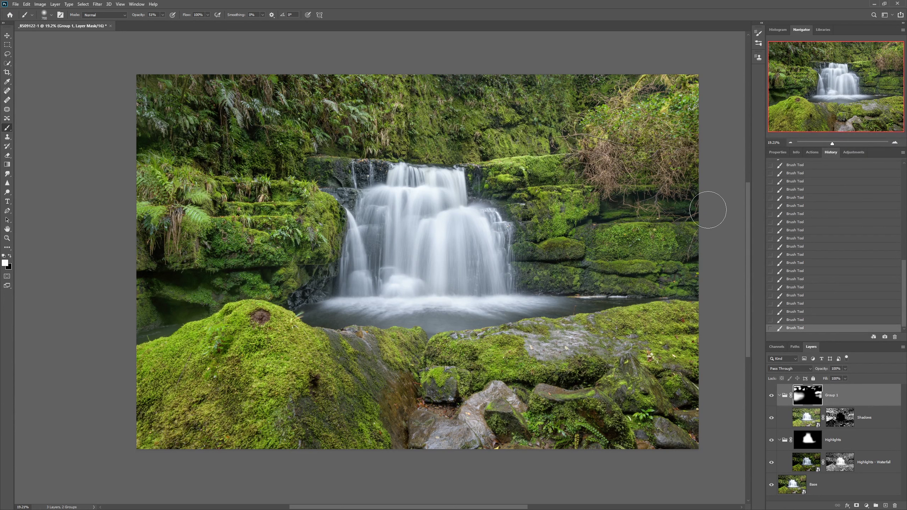
pyautogui.press('[')
pyautogui.press('[')
pyautogui.press('[')
pyautogui.press('[')
pyautogui.press('[')
pyautogui.press('[')
pyautogui.press('[')
pyautogui.press('[')
pyautogui.press(']')
pyautogui.press(']')
pyautogui.press(']')
pyautogui.press(']')
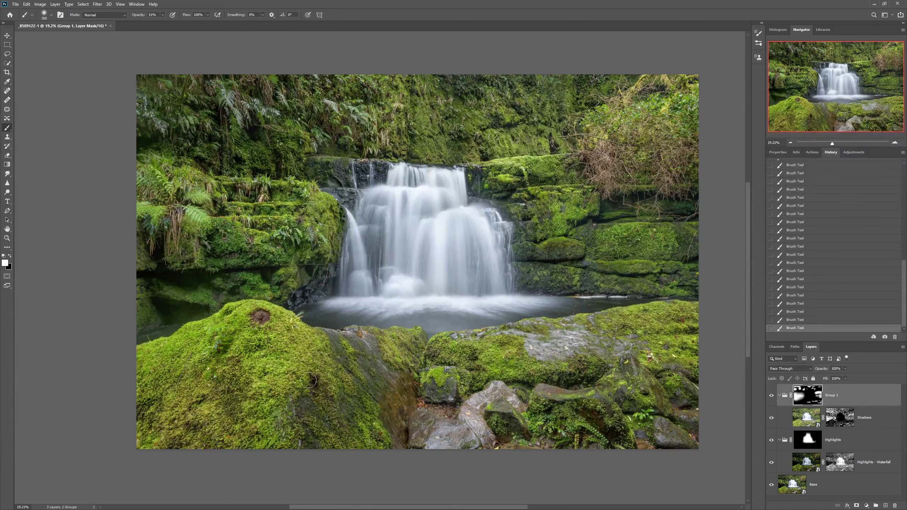
pyautogui.press(']')
pyautogui.press(']')
pyautogui.press(']')
pyautogui.press(']')
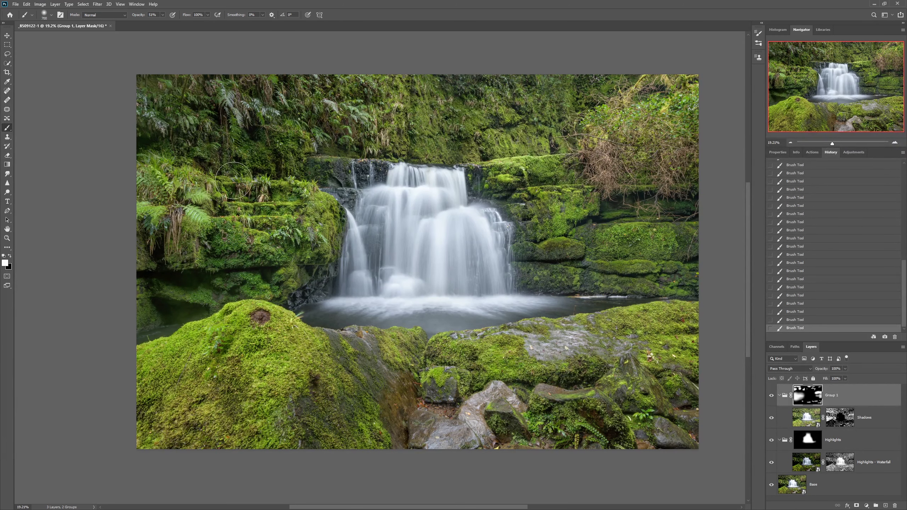
pyautogui.press(']')
# Rename Group 1 to 'Shadows'.
pyautogui.doubleClick(834, 395)
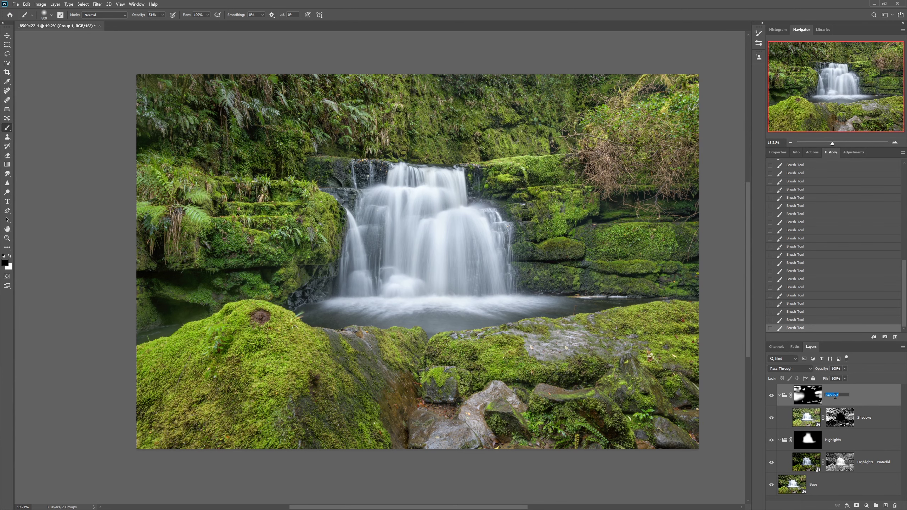
pyautogui.write('Shadows')
pyautogui.press('Return')
# Collapse the Shadows and Highlights groups and hide both so only Base shows.
pyautogui.click(779, 395)
pyautogui.click(780, 418)
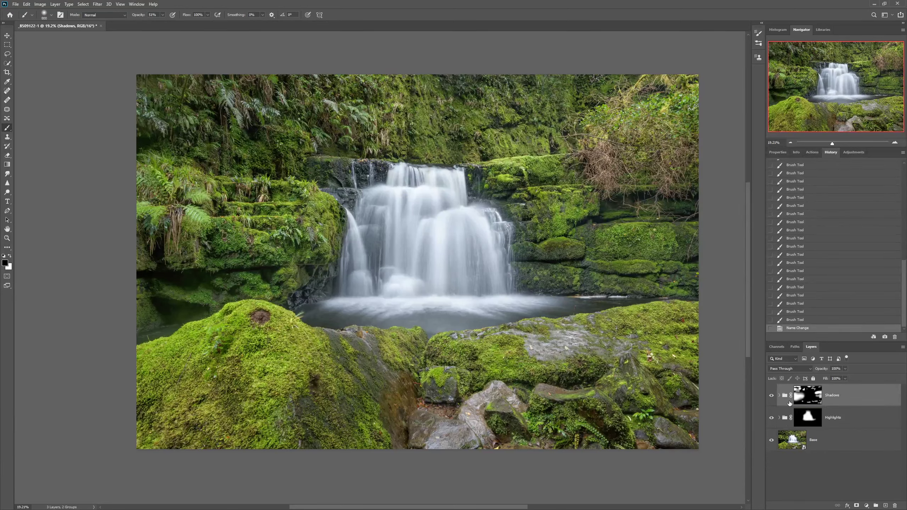
pyautogui.click(771, 418)
pyautogui.click(771, 395)
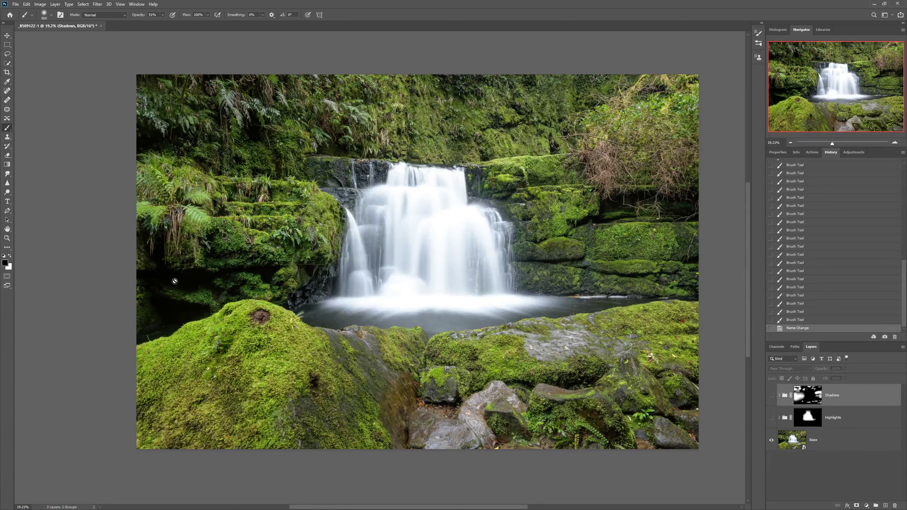
# Show the Highlights group, compare it on and off, and set its opacity to 76%.
pyautogui.click(772, 418)
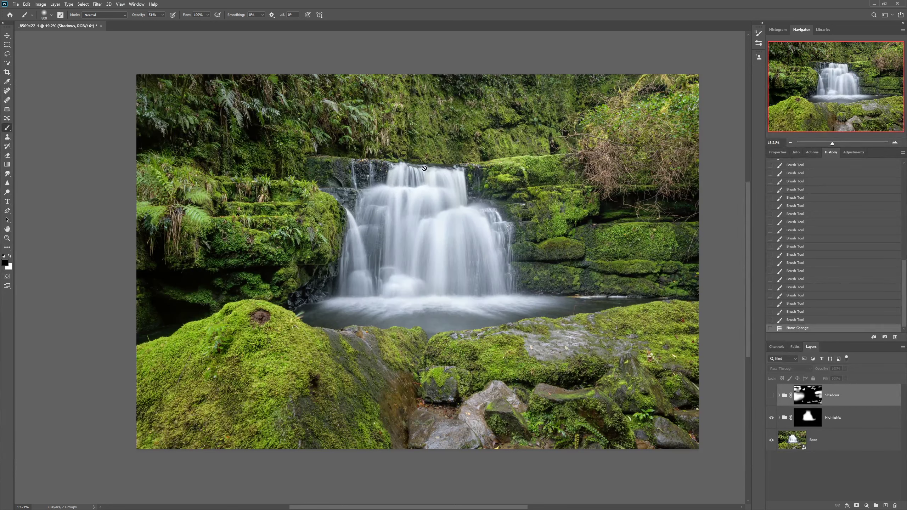
pyautogui.click(814, 416)
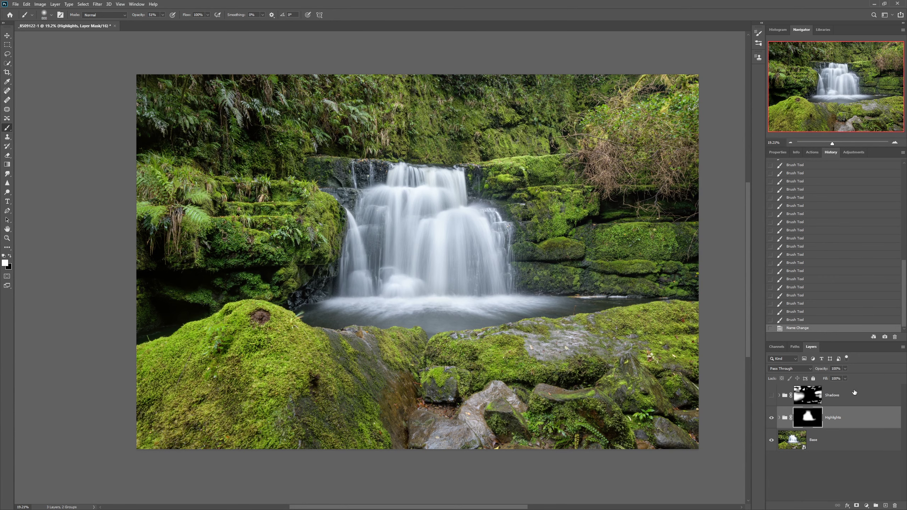
pyautogui.click(771, 418)
pyautogui.click(771, 418)
pyautogui.moveTo(844, 379)
pyautogui.mouseDown()
pyautogui.moveTo(836, 377)
pyautogui.moveTo(856, 387)
pyautogui.moveTo(837, 386)
pyautogui.mouseUp()
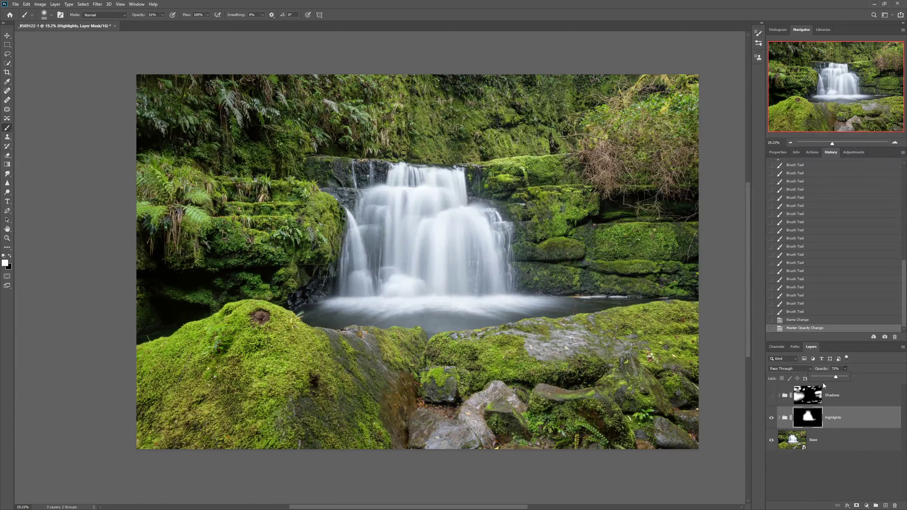
# Show and select the Shadows group and set its opacity to 92%.
pyautogui.click(772, 398)
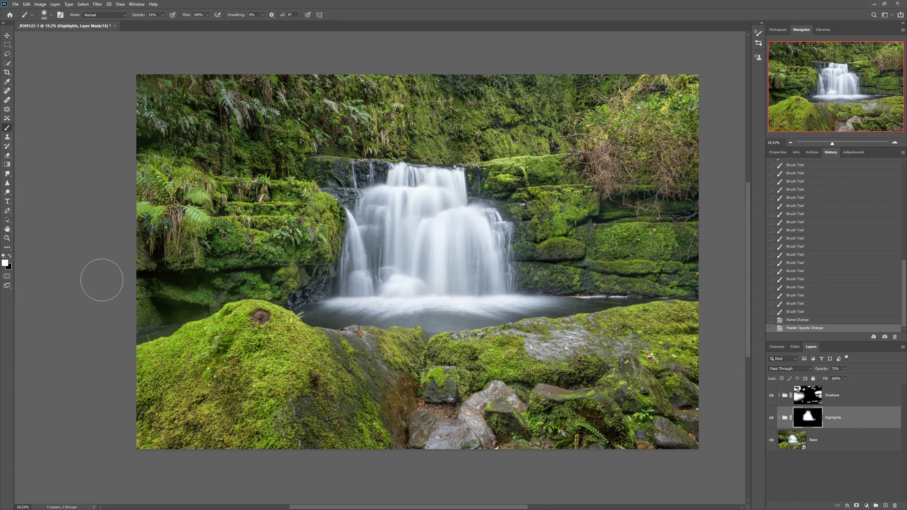
pyautogui.click(851, 393)
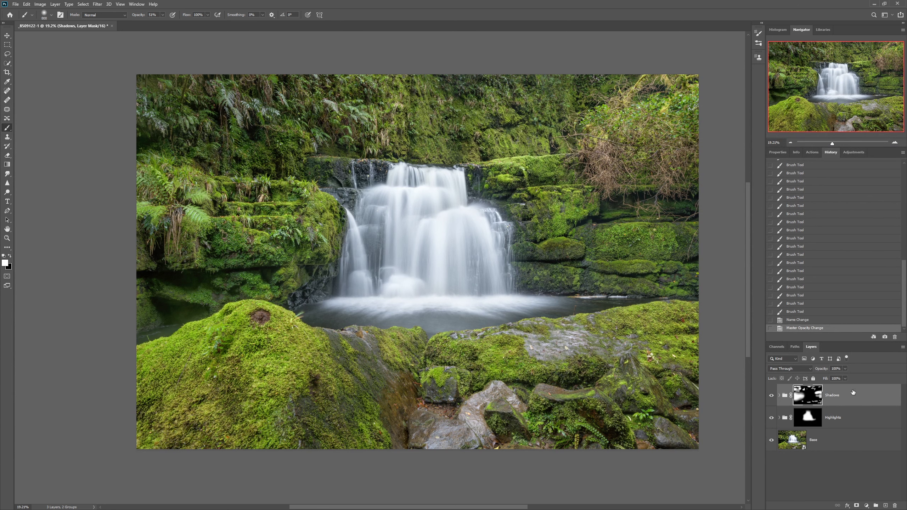
pyautogui.click(845, 368)
pyautogui.moveTo(840, 377); pyautogui.dragTo(843, 377)
pyautogui.click(830, 393)
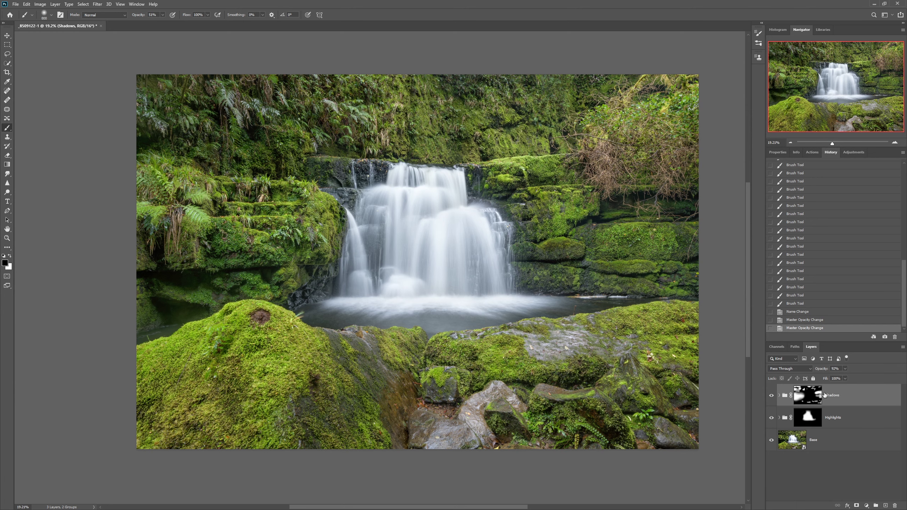
# Stamp all visible layers into Layer 1, hide the layers below, and toggle Layer 1 to confirm the blend.
pyautogui.hotkey('ctrl', 'shift', 'alt', 'e')
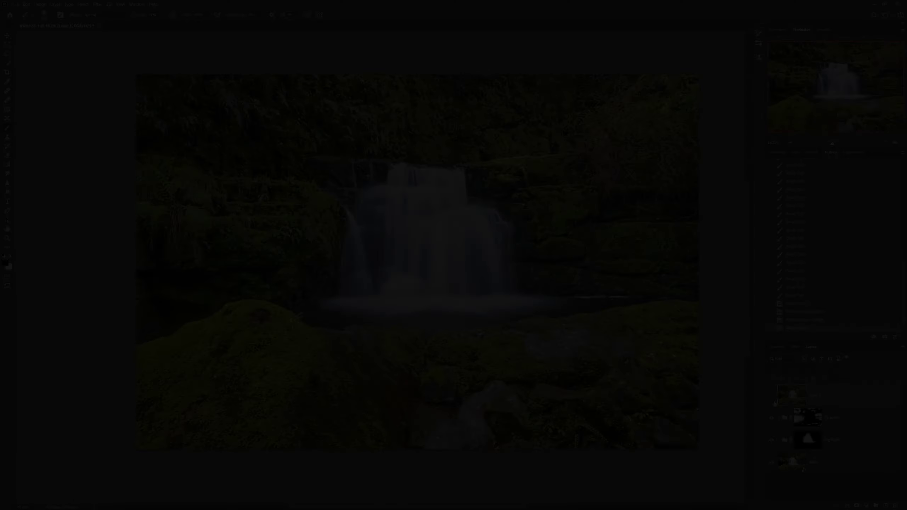
pyautogui.click(772, 417)
pyautogui.click(771, 439)
pyautogui.click(772, 462)
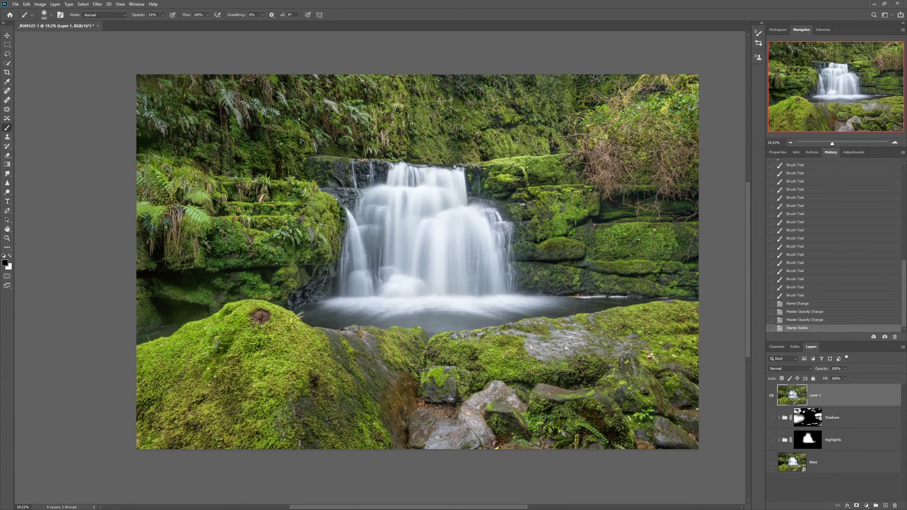
pyautogui.click(770, 396)
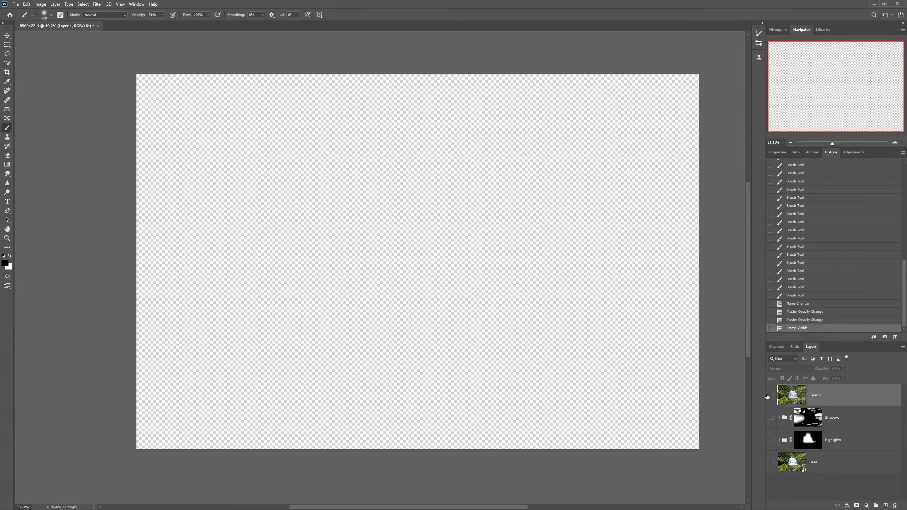
pyautogui.click(771, 396)
pyautogui.click(771, 396)
pyautogui.click(771, 396)
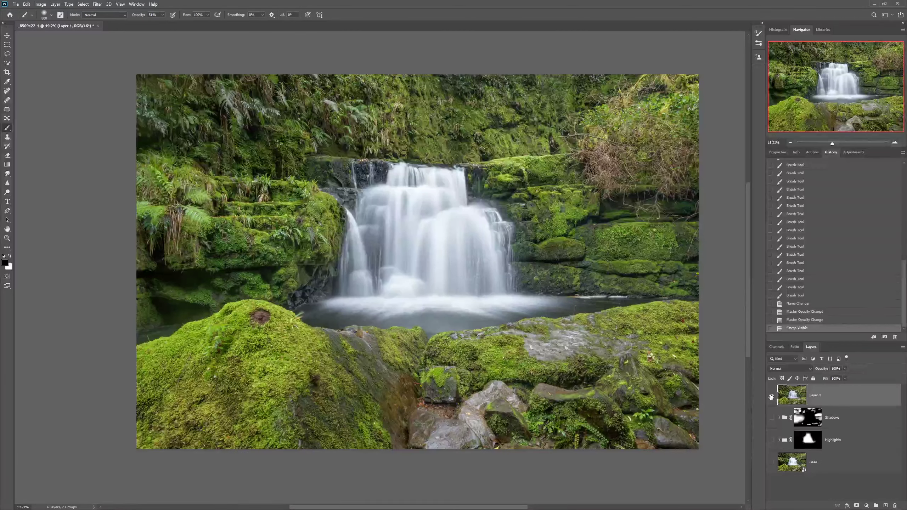